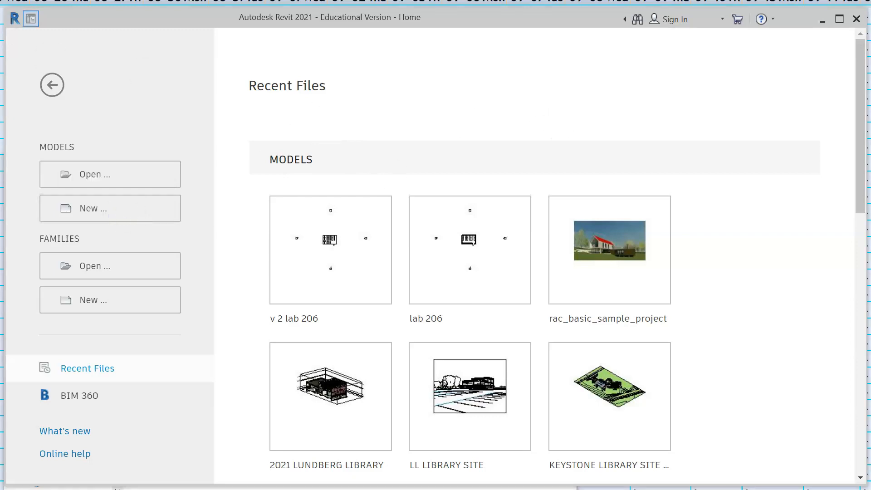
Create a new project from the Imperial-Architectural Template
left_click(405, 123)
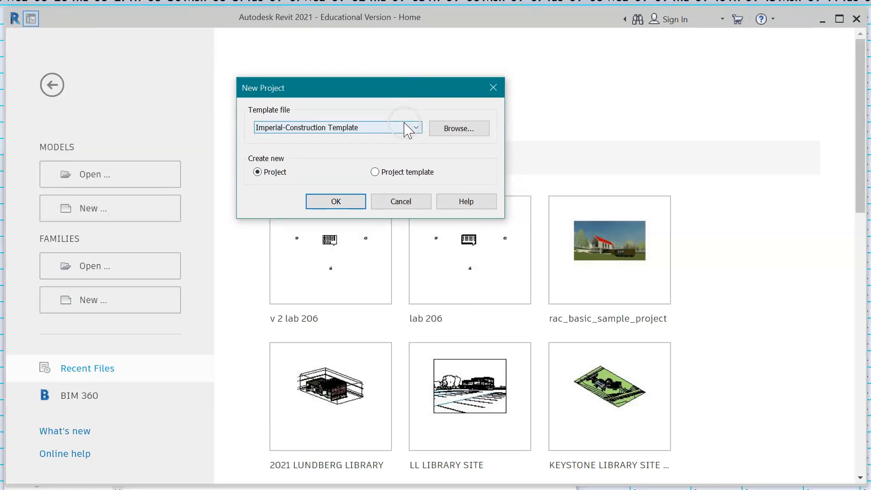
left_click(359, 127)
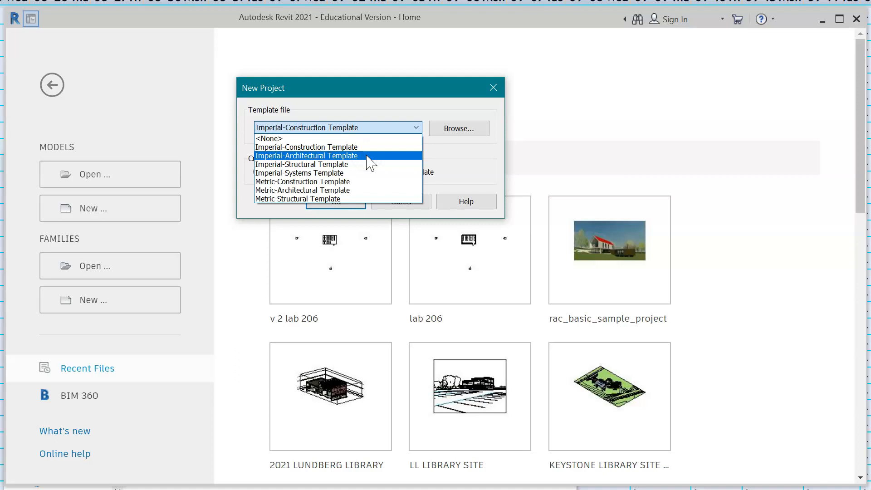
left_click(400, 156)
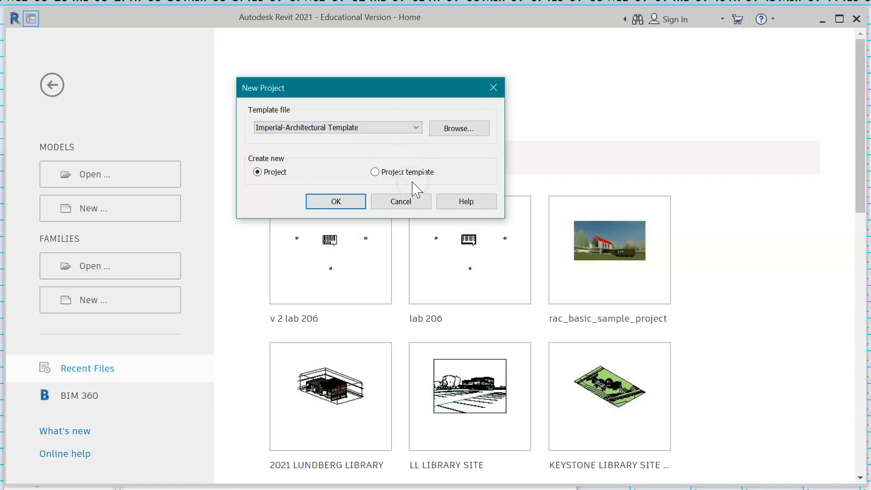
left_click(339, 204)
left_click(338, 202)
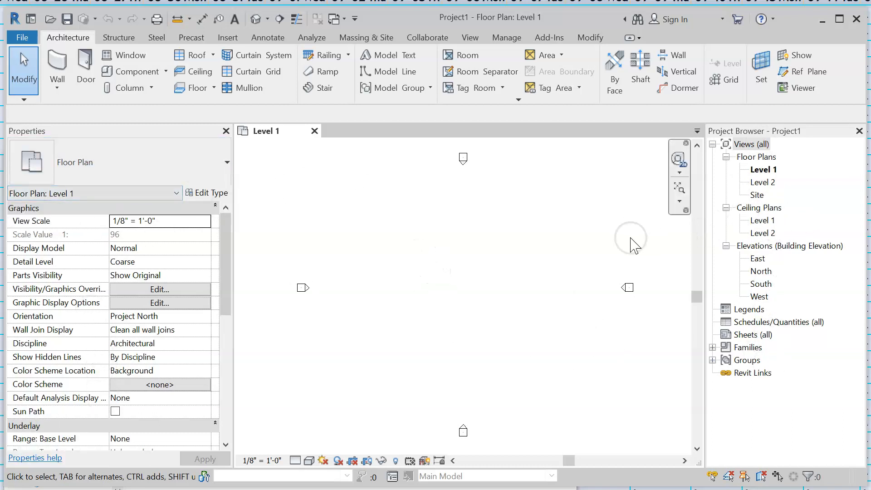
Draw two separate rectangular rooms with Exterior - Brick on Mtl. Stud walls, the first about 19'-6" by 16'-0", the second diagonally below to its right
left_click(62, 72)
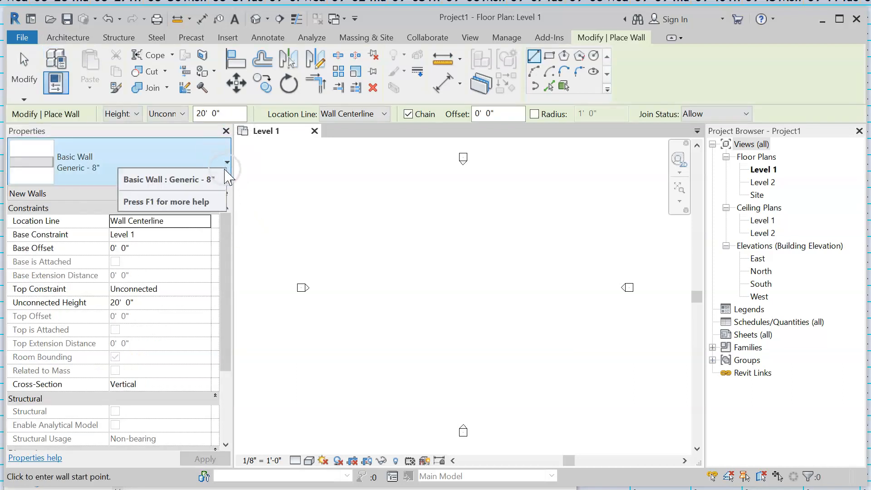
left_click(227, 162)
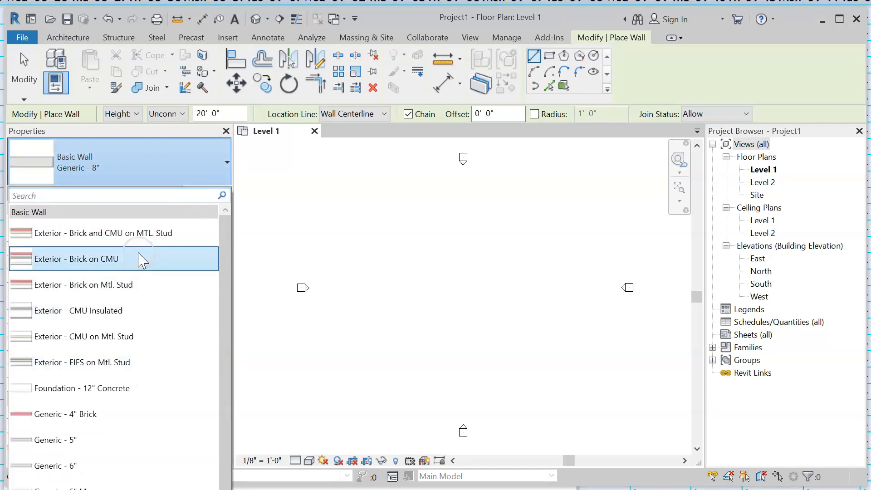
left_click(152, 286)
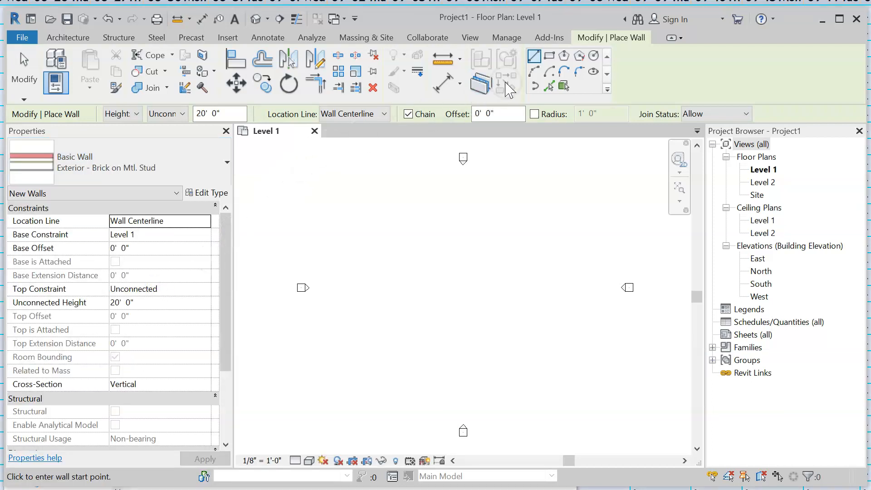
left_click(550, 57)
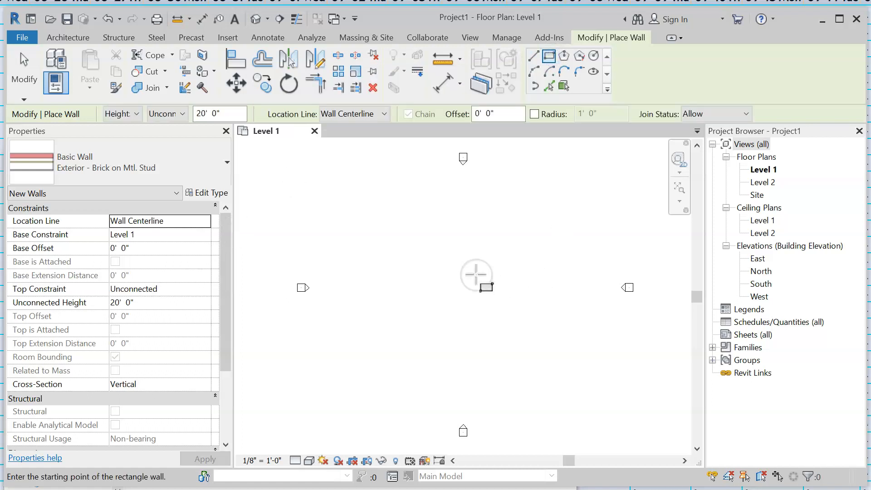
left_click(386, 245)
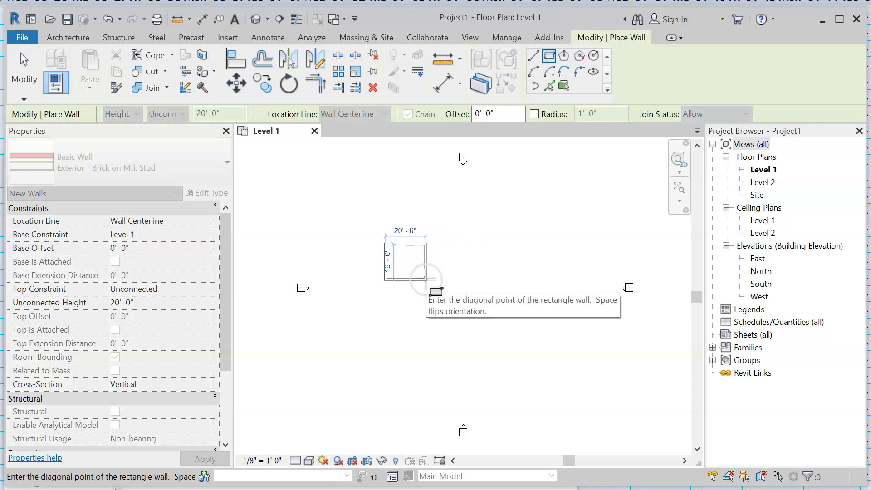
scroll(424, 276, "up", 5)
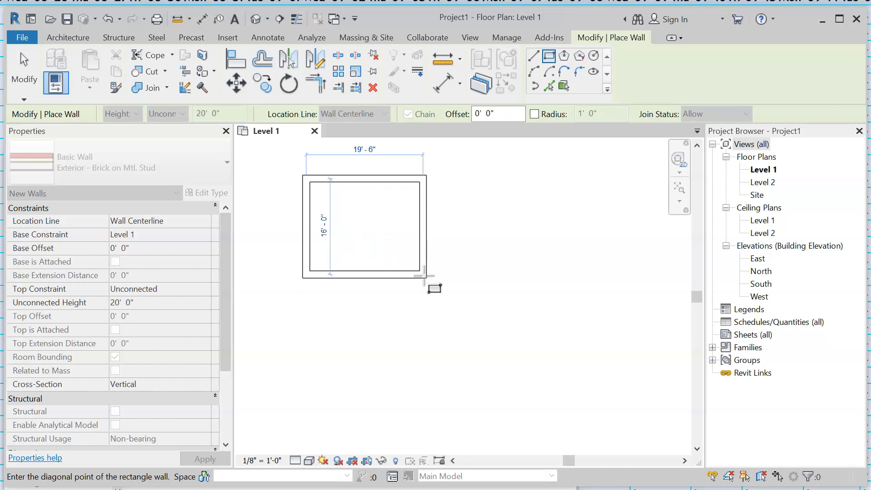
left_click(425, 275)
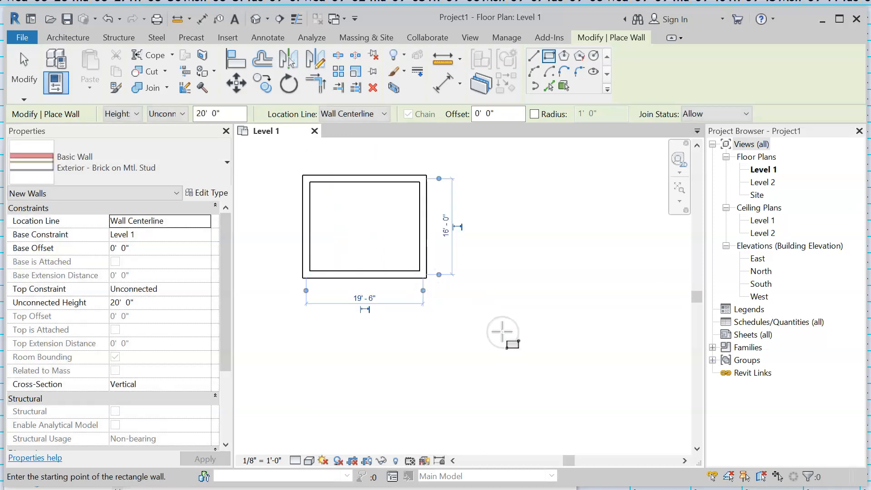
left_click(467, 290)
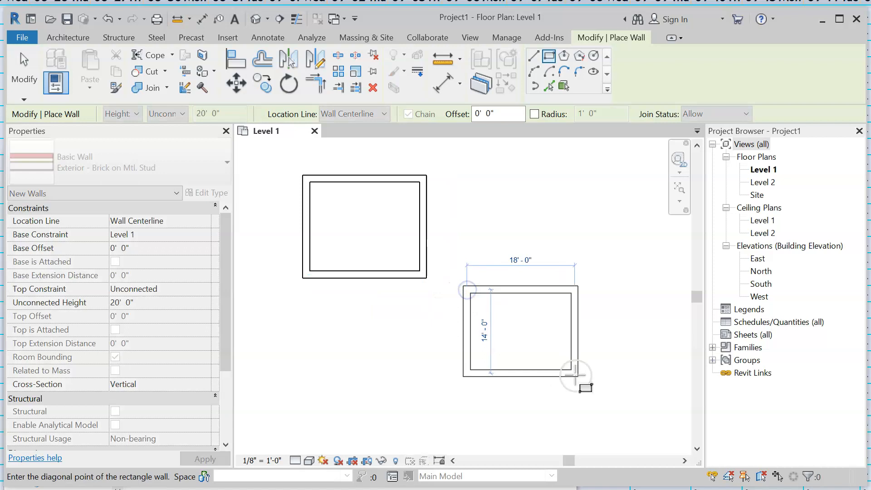
left_click(588, 381)
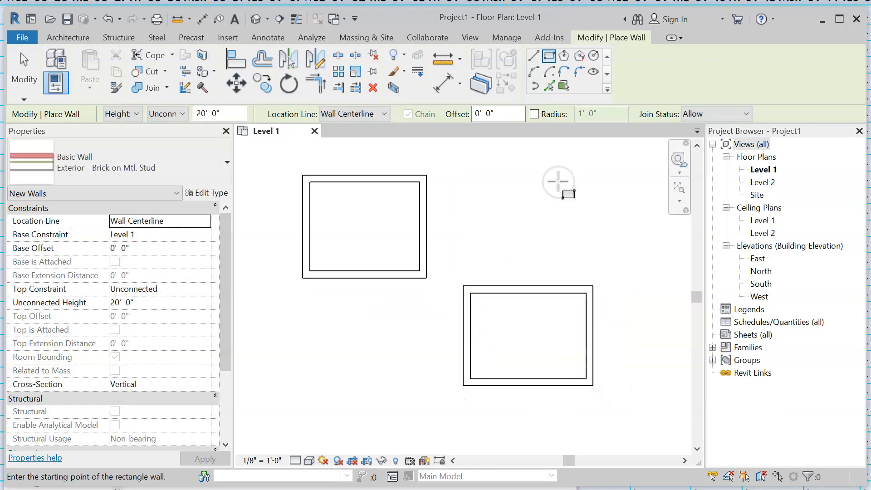
Draw a wall about 15'-0" long from the midpoint of the upper room's right wall, turning down to the lower room's top wall
left_click(534, 56)
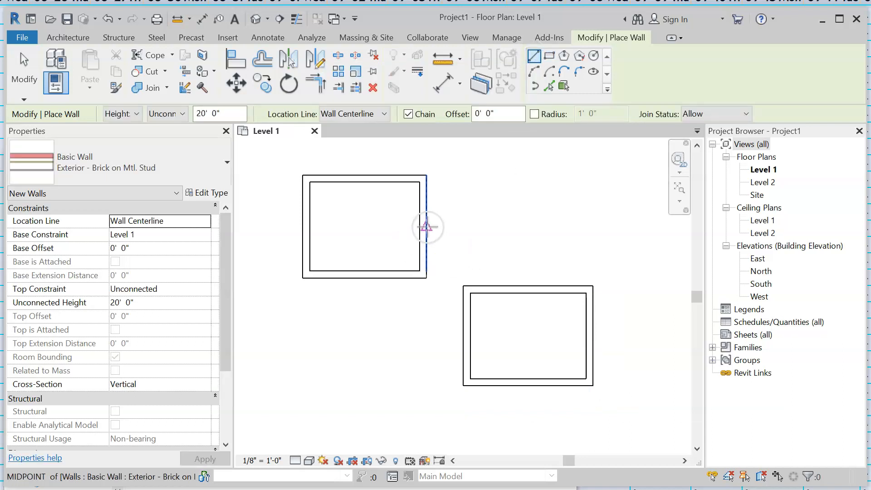
left_click(427, 226)
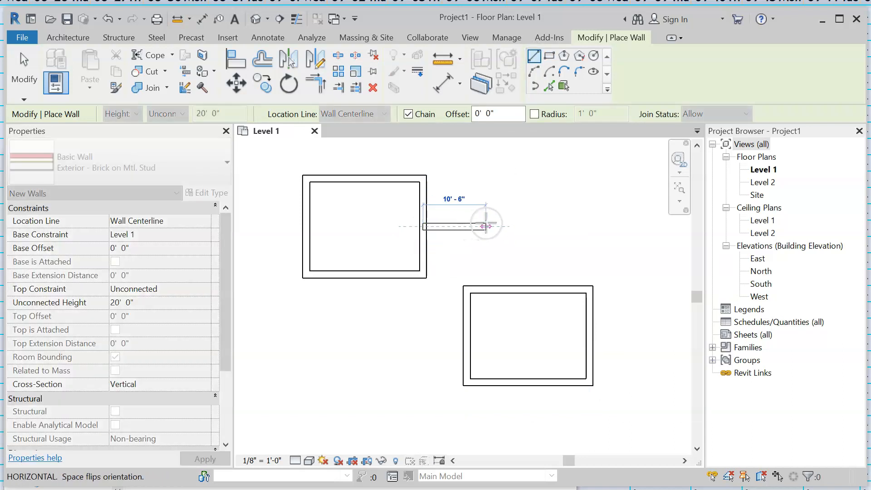
left_click(513, 226)
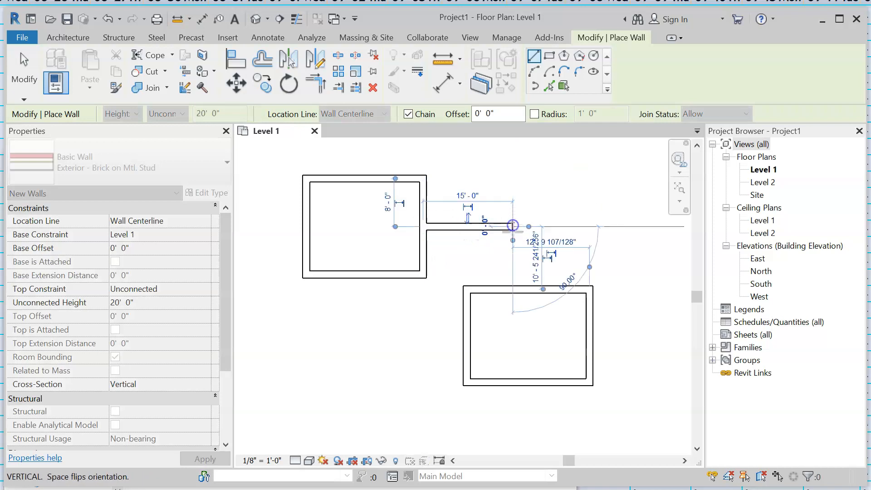
left_click(513, 288)
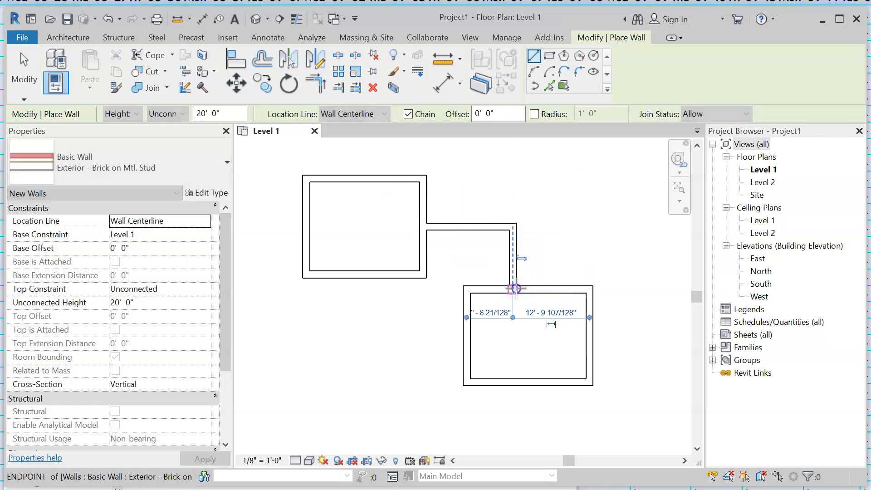
Draw a wall leftward from the lower room's left wall, turning up to meet the upper room's bottom wall
left_click(470, 336)
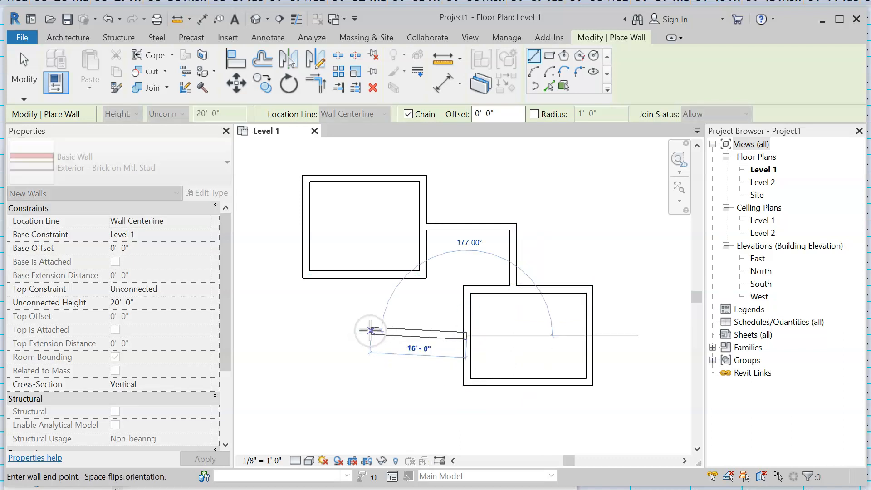
left_click(368, 336)
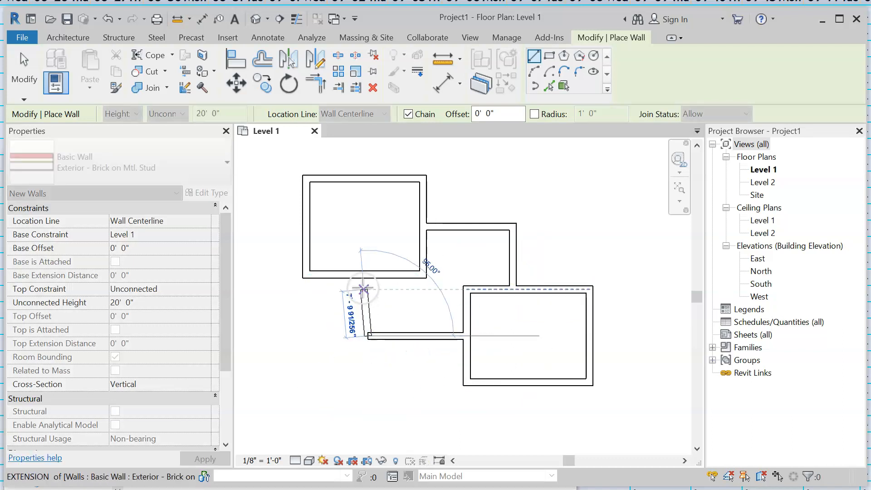
left_click(369, 275)
key("Escape")
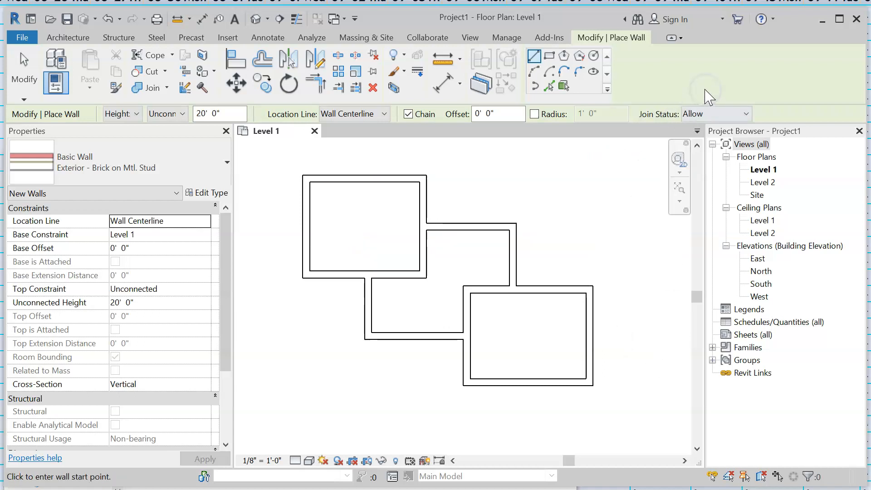
key("Escape")
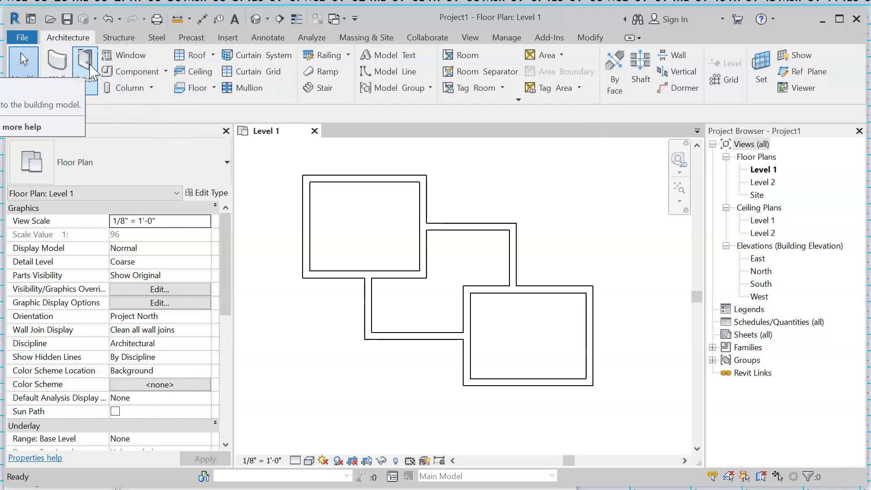
Place a Single-Flush 32" x 84" door in the upper room's left wall, about 4'-6" below its top corner
left_click(91, 70)
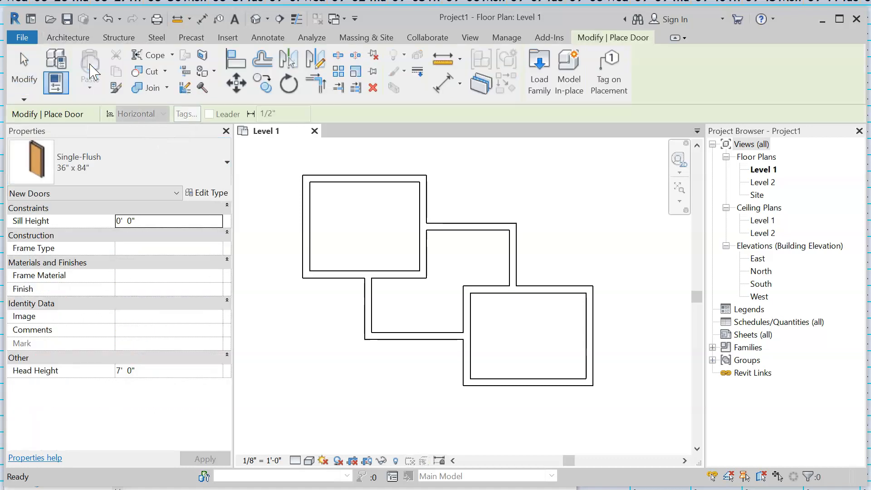
left_click(191, 160)
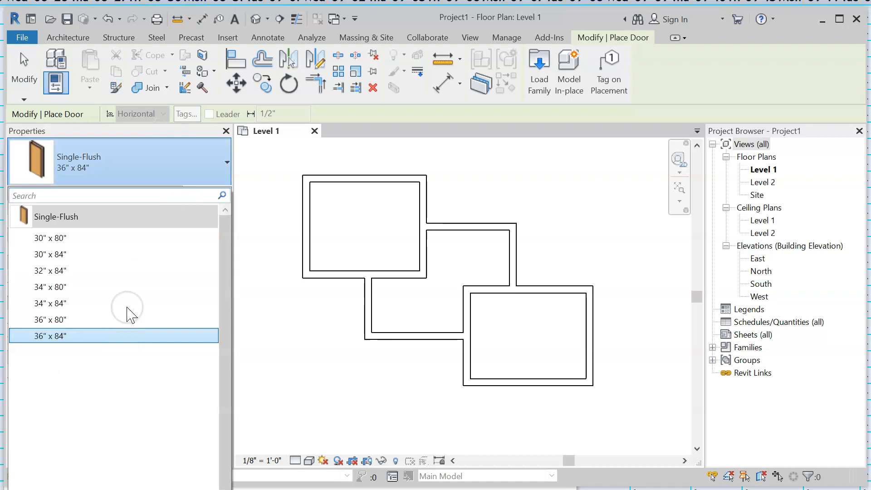
left_click(135, 277)
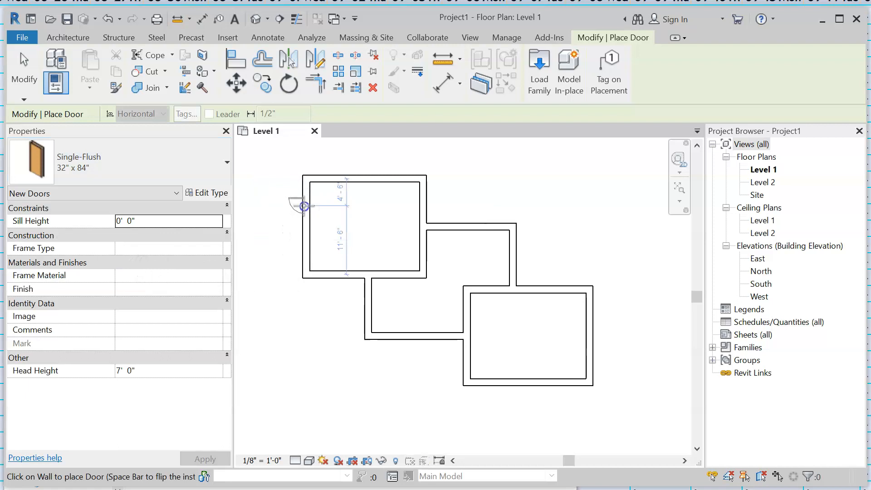
left_click(300, 206)
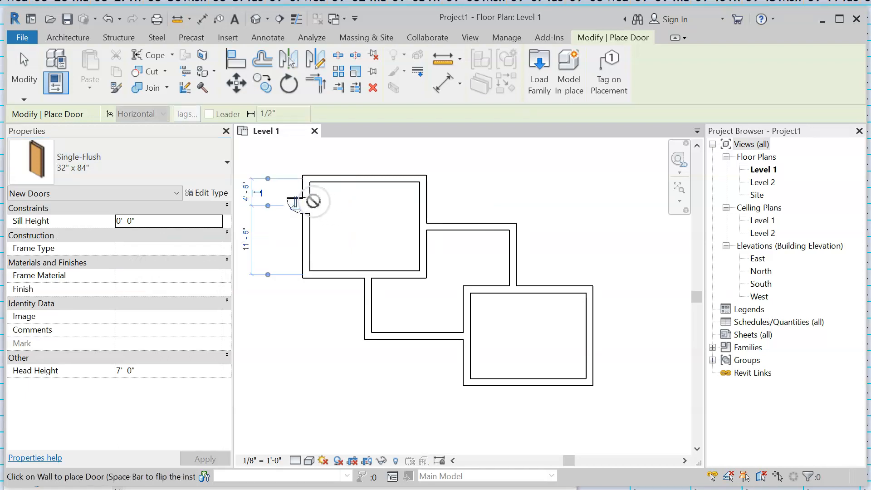
Flip the left-wall door to swing into the room, keeping its hinge at the upper jamb
scroll(296, 205, "up", 4)
scroll(299, 209, "up", 2)
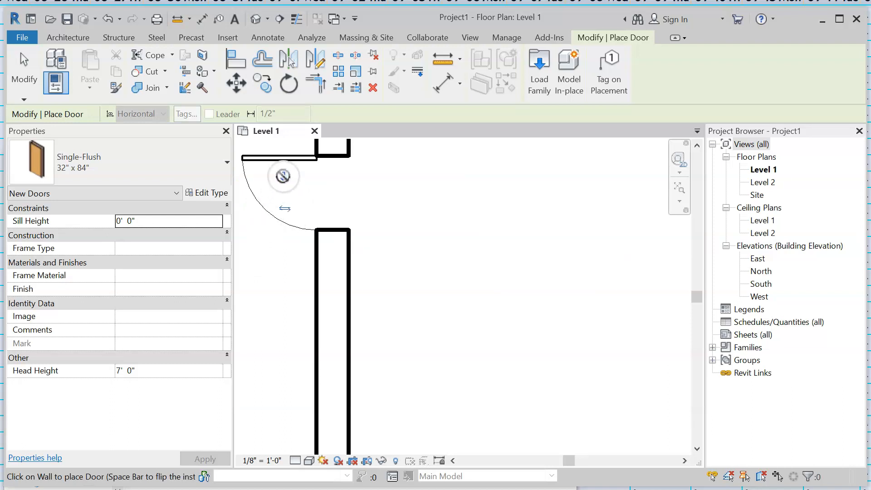
key("space")
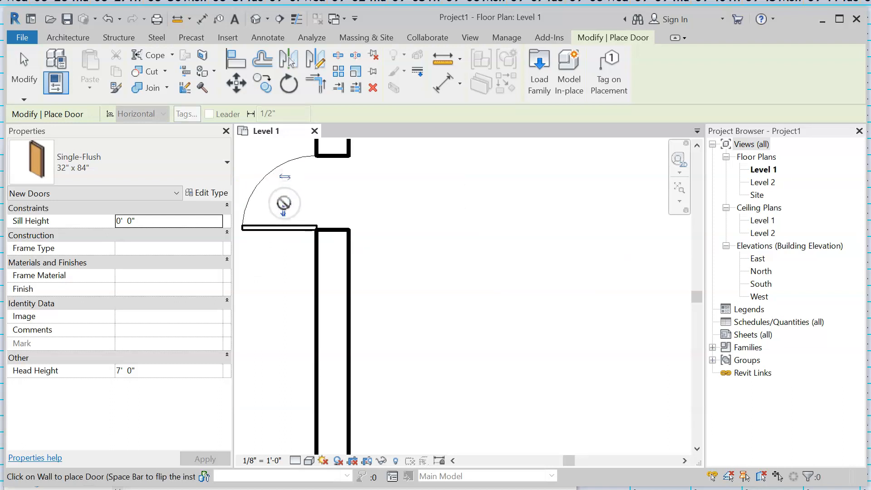
left_click(283, 209)
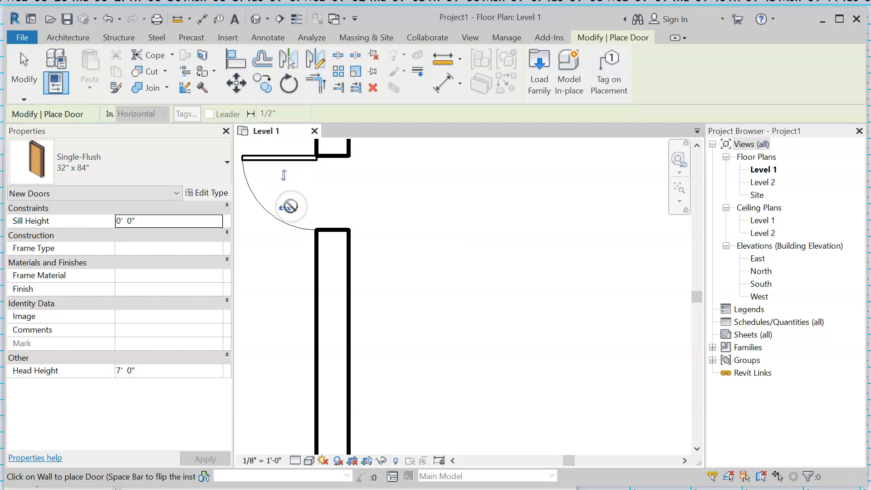
left_click(285, 209)
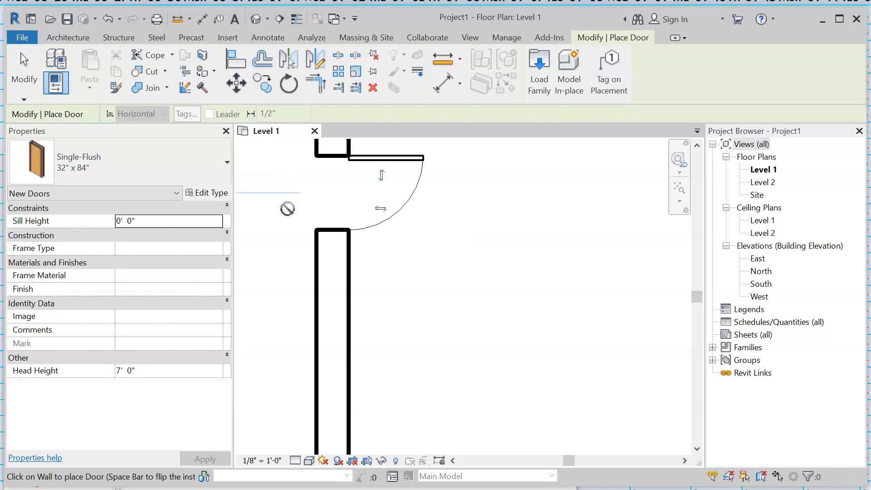
Place 32" x 84" doors from the middle room into the upper room's bottom wall and the lower room's top wall
scroll(363, 172, "down", 5)
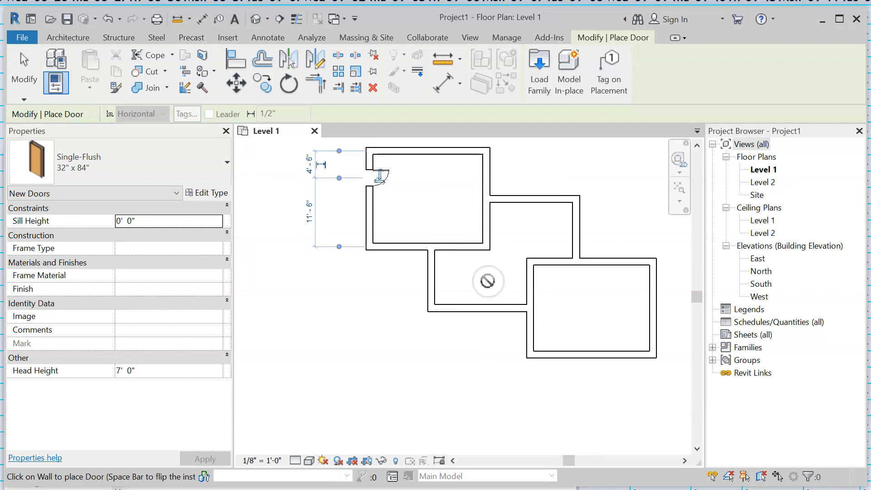
left_click(461, 246)
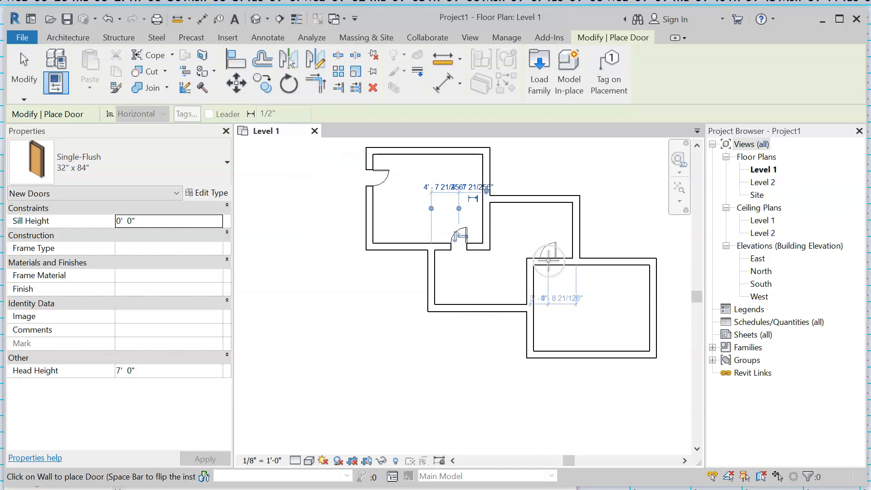
left_click(554, 256)
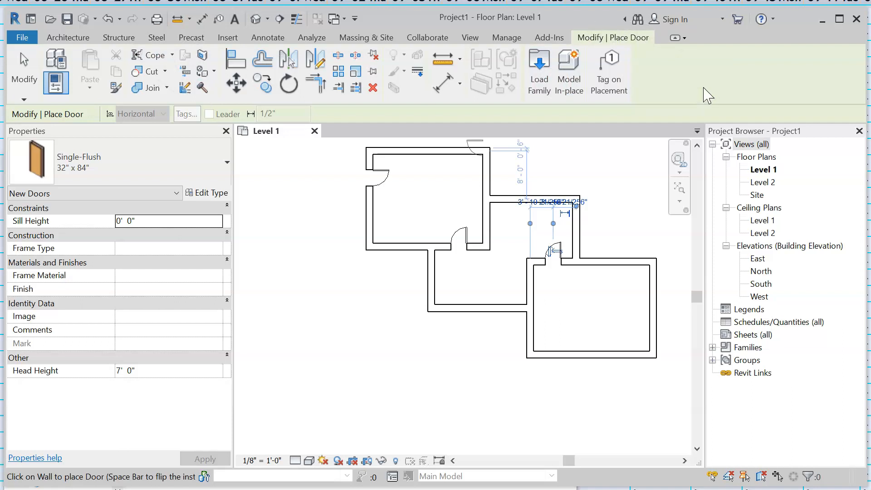
key("Escape")
key("Escape")
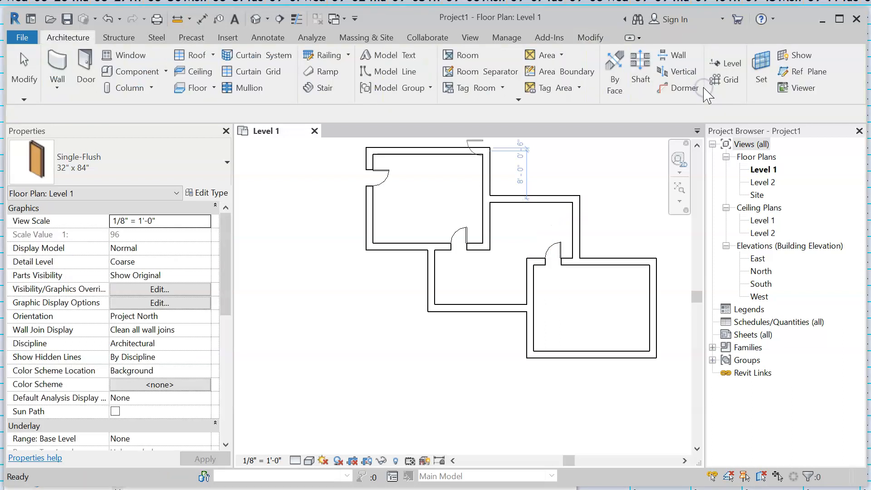
Place a Fixed 24" x 48" window in the upper room's top wall, about 8'-6" from its left corner
left_click(124, 56)
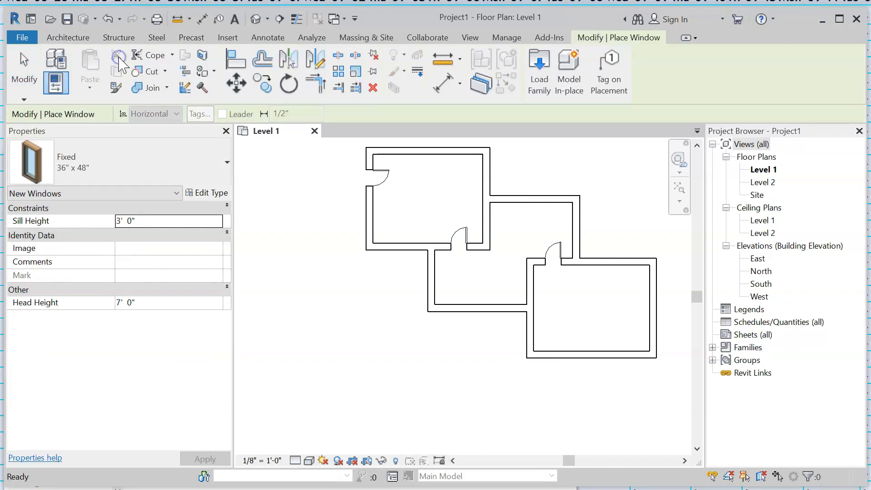
left_click(227, 162)
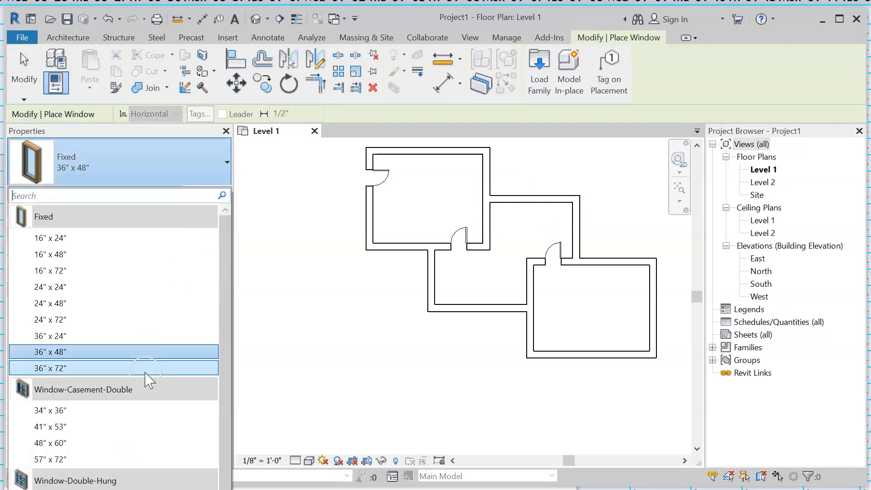
left_click(122, 303)
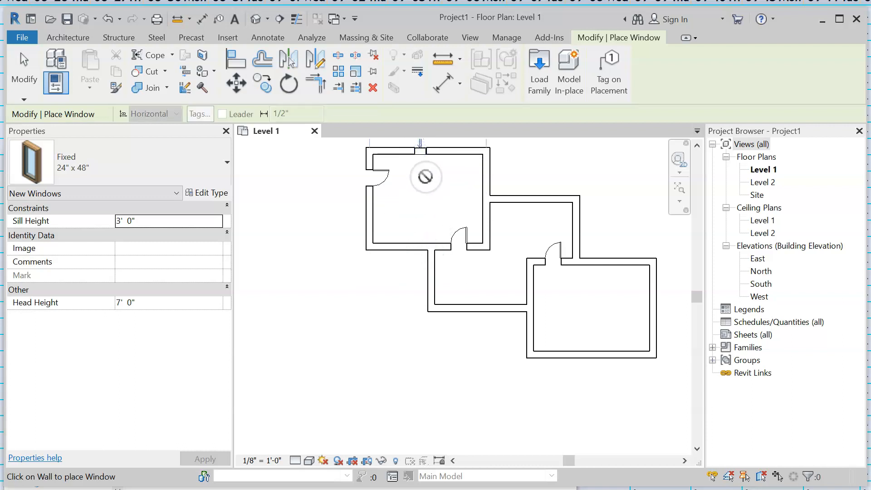
scroll(419, 143, "up", 5)
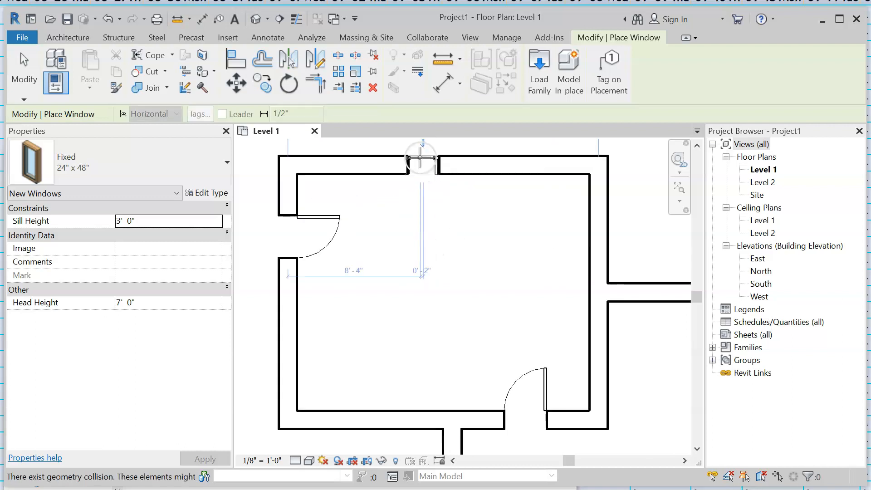
middle_click_drag(432, 169, 417, 299)
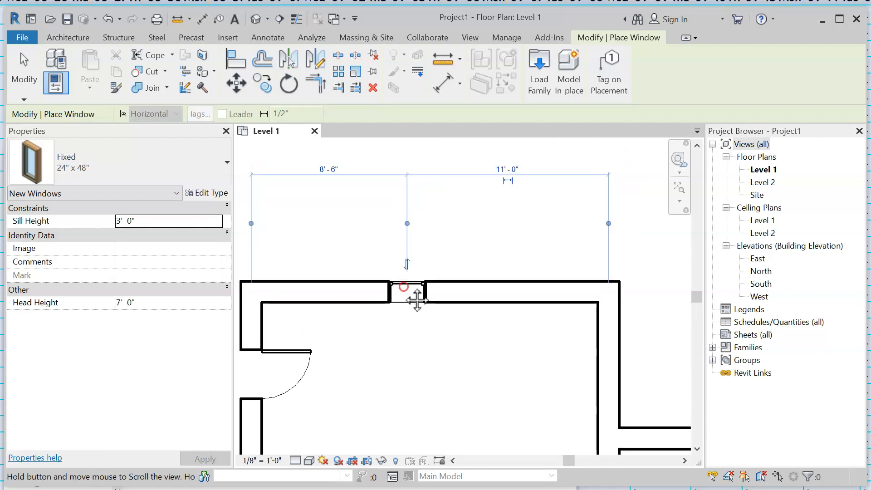
Flip the top-wall window to face the inside of the room and back to the outside
left_click(408, 265)
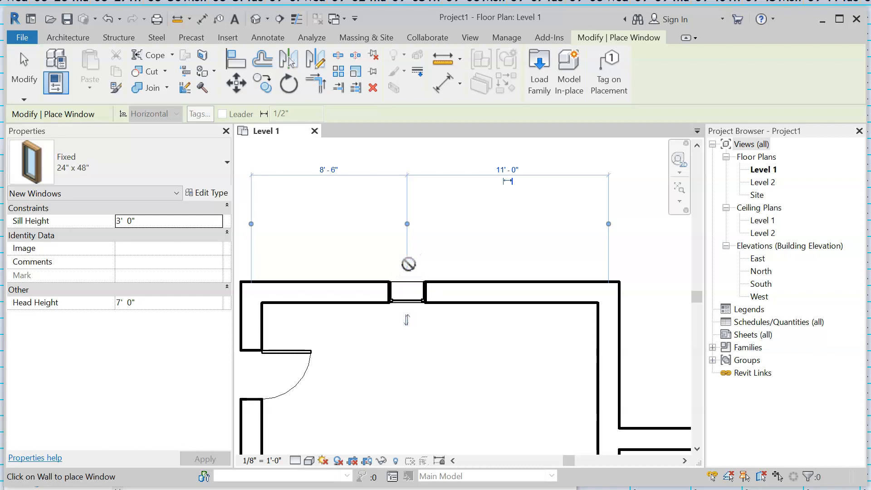
left_click(407, 319)
left_click(404, 187)
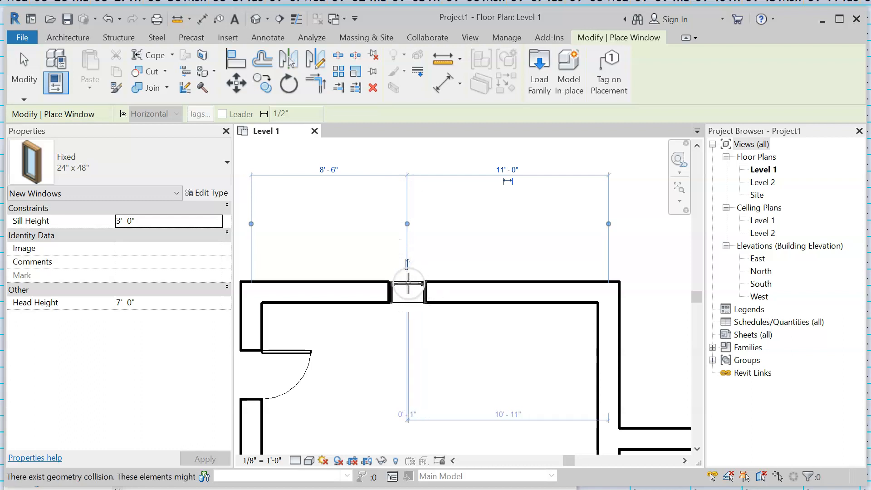
left_click(167, 222)
Place 24" x 48" windows in the upper room's right wall, about 3'-6" below the top corner, and bottom wall, about 5'-2" from the left corner
scroll(388, 210, "down", 4)
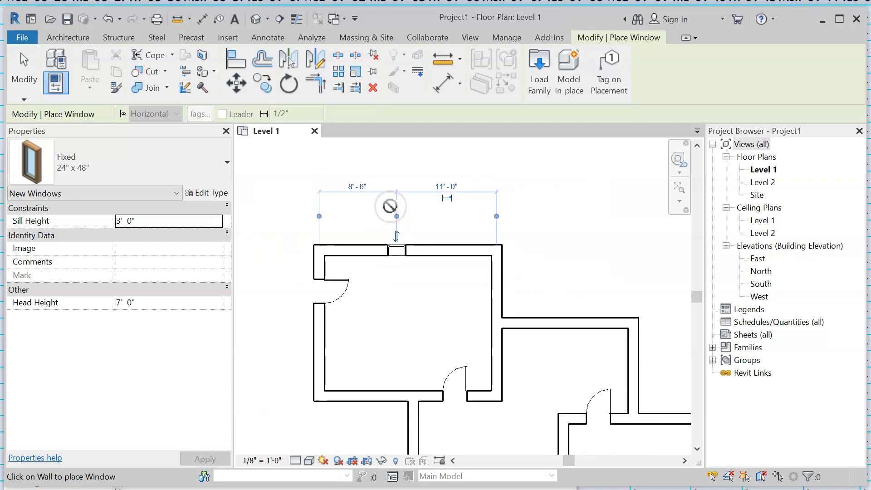
left_click(501, 282)
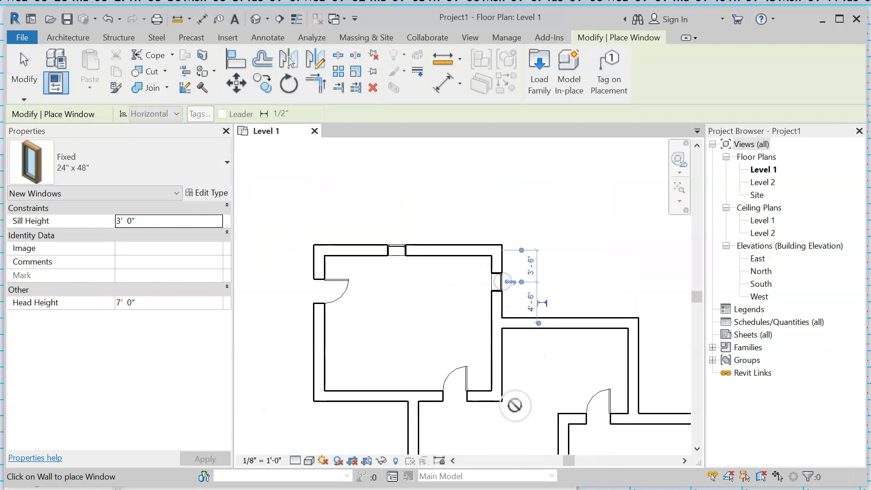
left_click(368, 395)
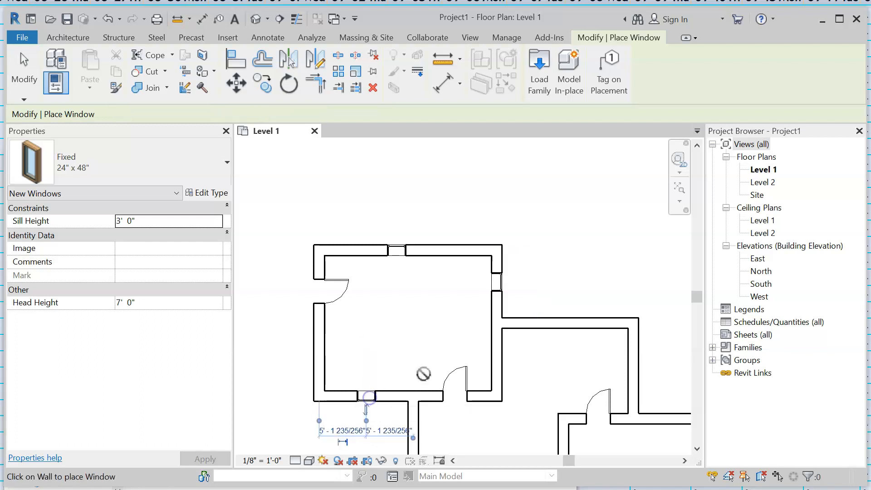
scroll(592, 313, "down", 2)
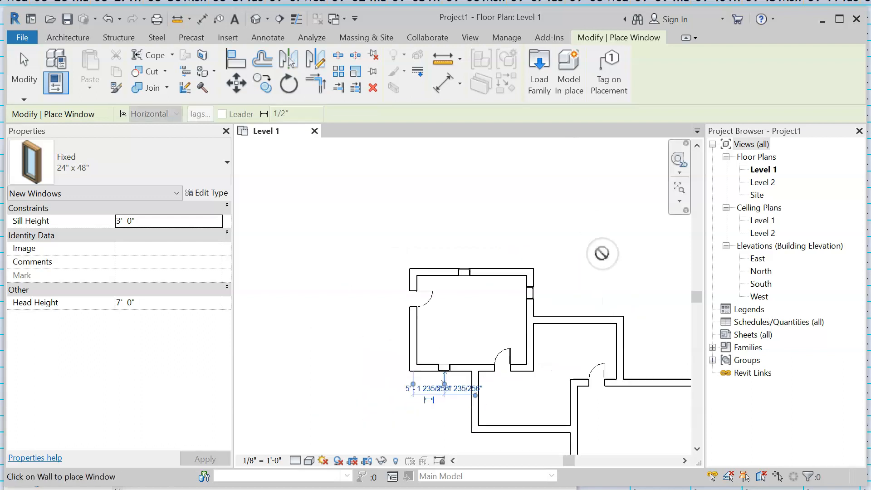
scroll(599, 276, "down", 2)
middle_click_drag(571, 268, 423, 206)
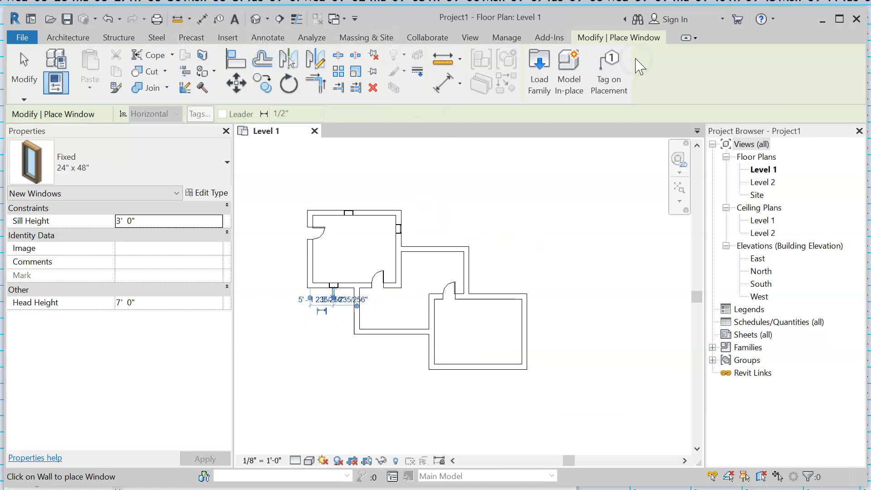
key("Escape")
key("Escape")
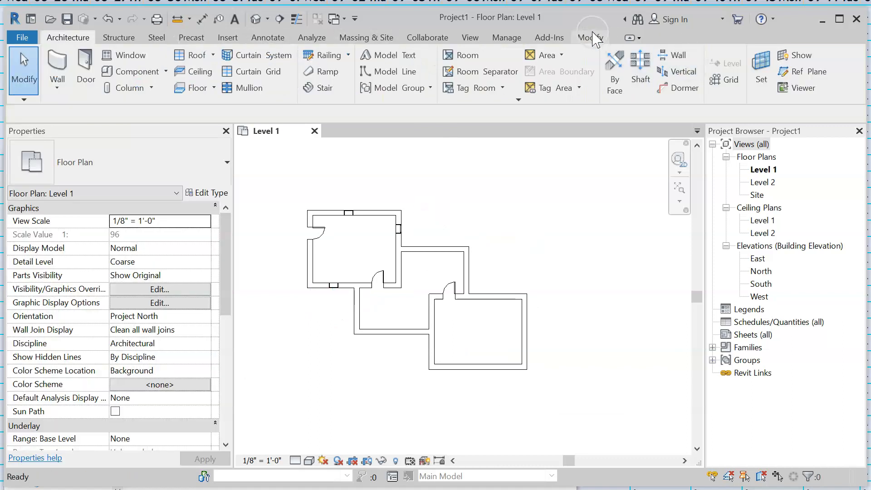
Cut a wall opening about 4'-8" wide in the middle room's top wall, about 6'-11" from the upper room's right wall
left_click(437, 249)
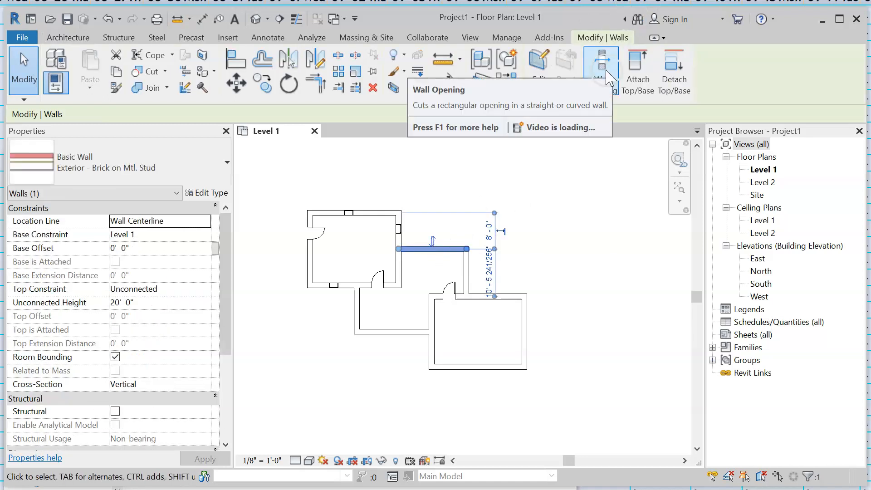
left_click(602, 66)
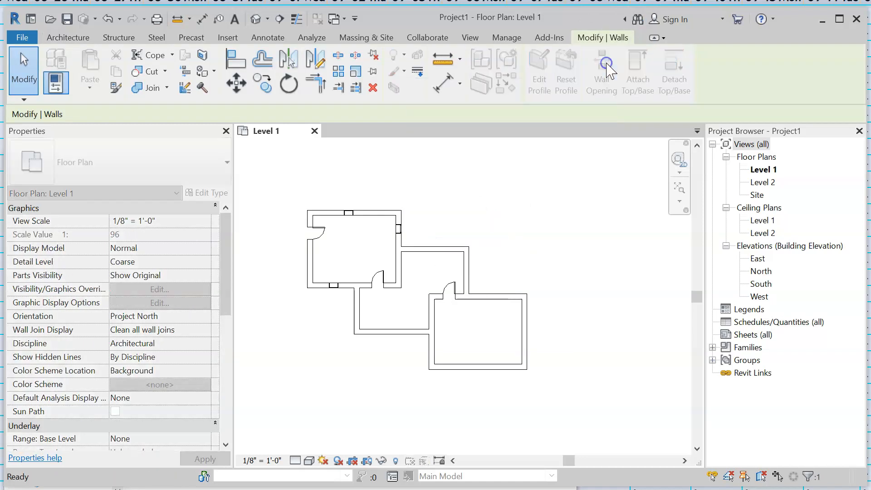
left_click(429, 249)
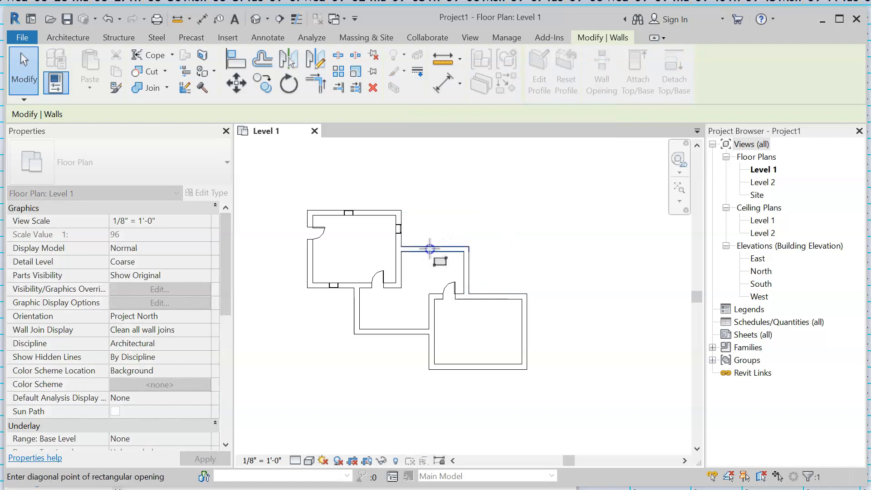
left_click(451, 250)
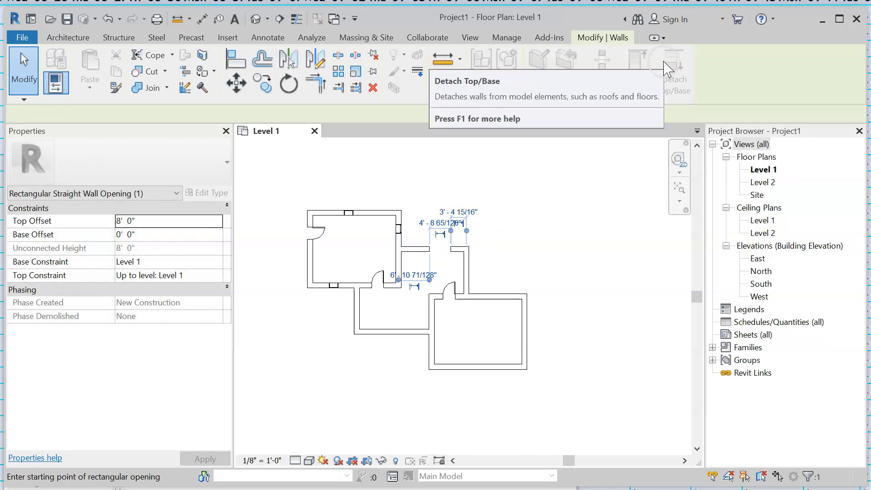
key("Escape")
key("Escape")
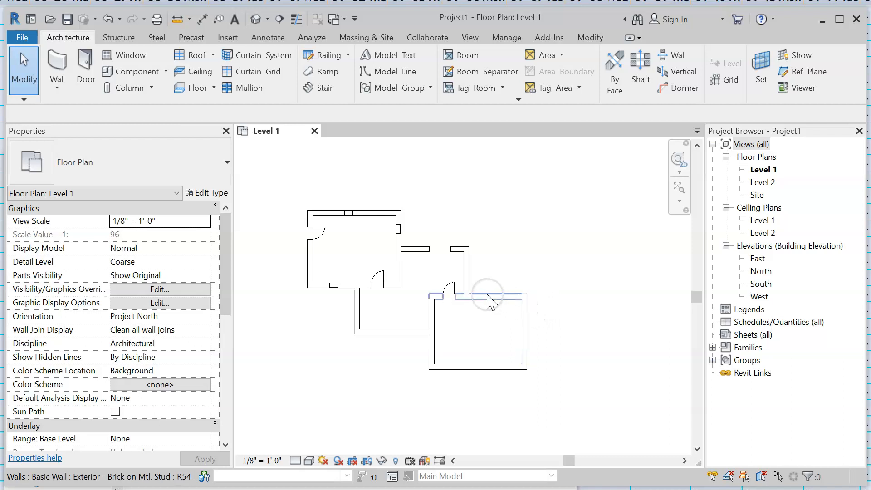
Select all brick wall instances visible in the view and set their top constraint to Up to level: Level 2
left_click(375, 213)
right_click(375, 213)
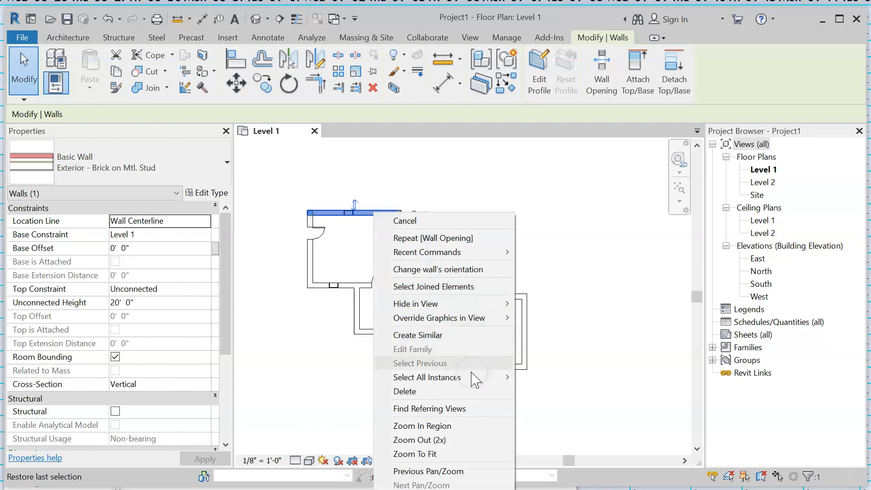
mouse_move(475, 381)
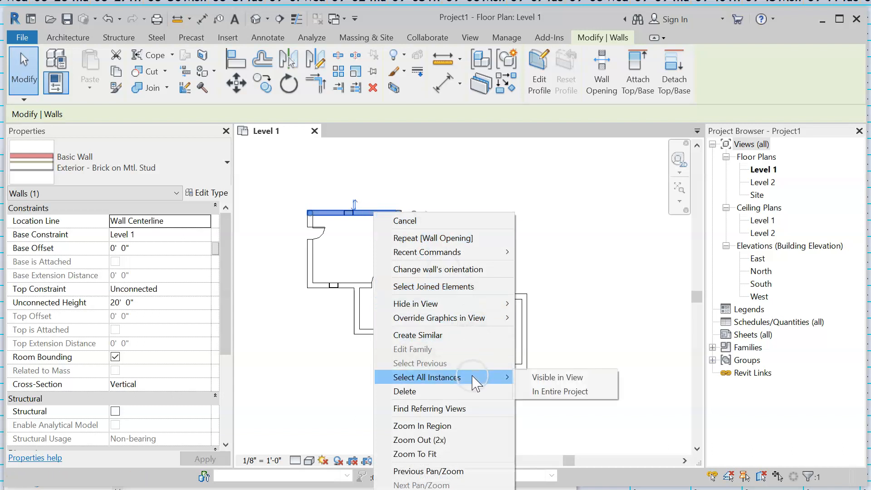
left_click(534, 378)
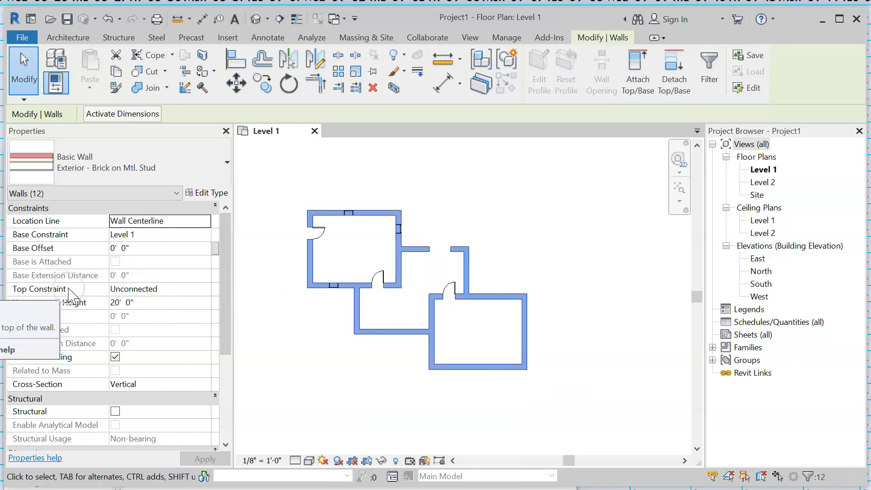
left_click(146, 289)
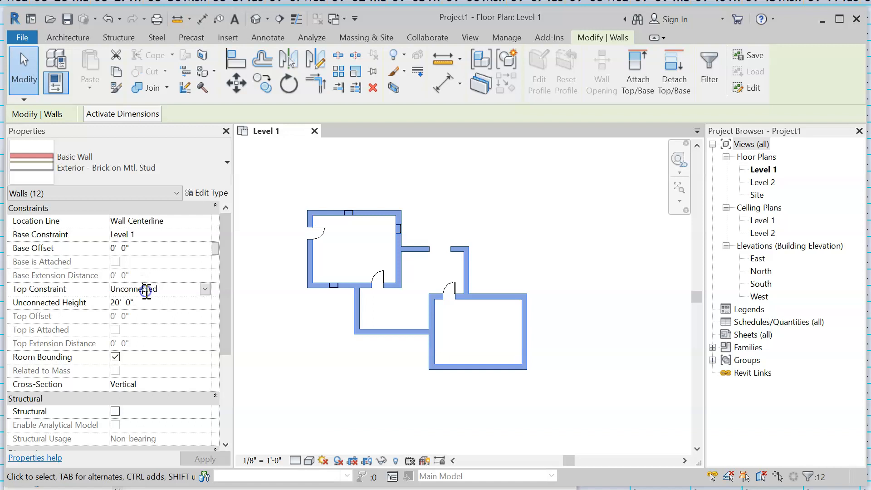
left_click(207, 290)
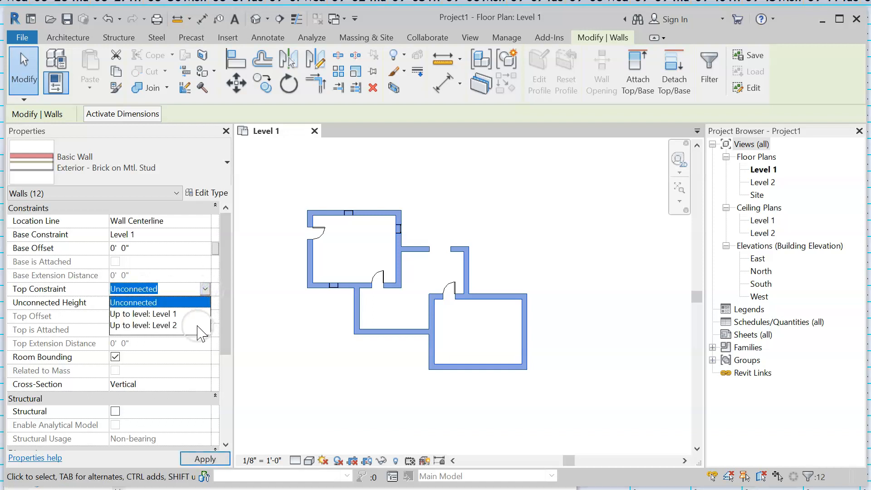
left_click(177, 326)
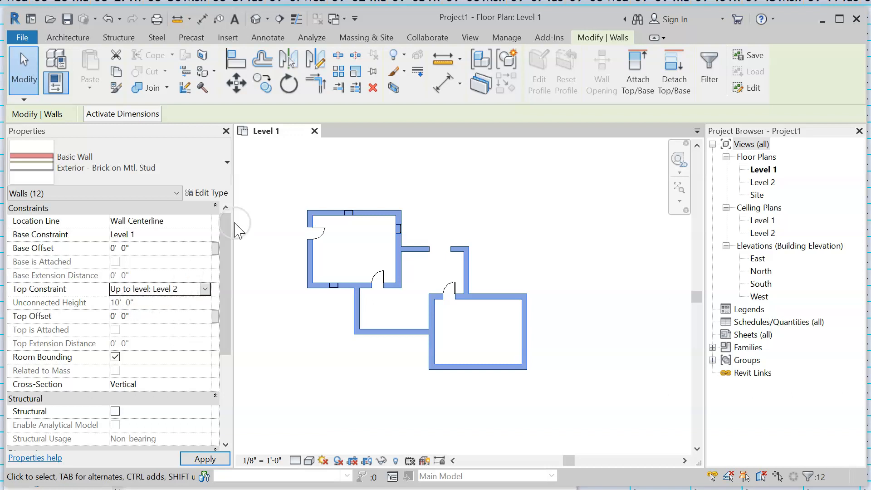
left_click(378, 161)
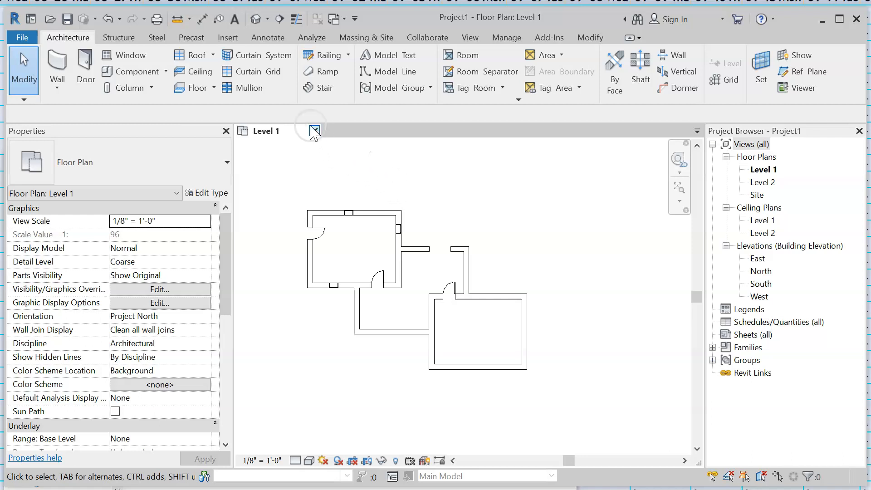
Open the default 3D view to show the whole building up close
left_click(257, 20)
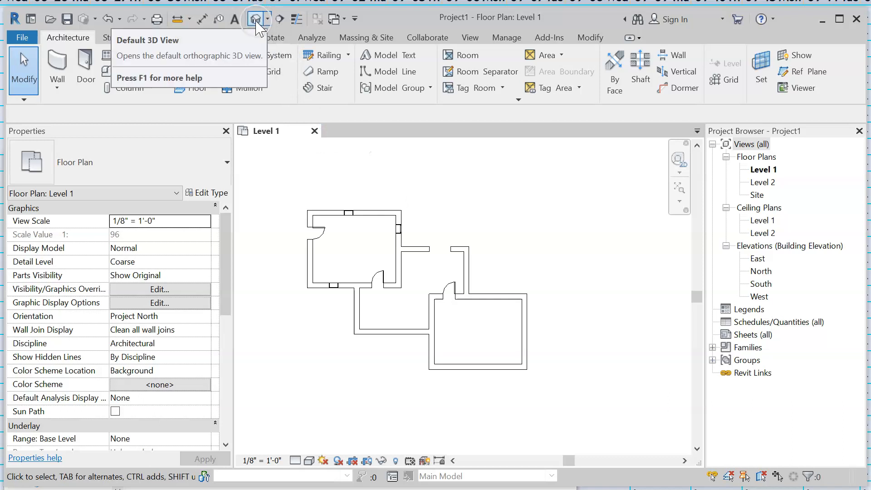
left_click(269, 20)
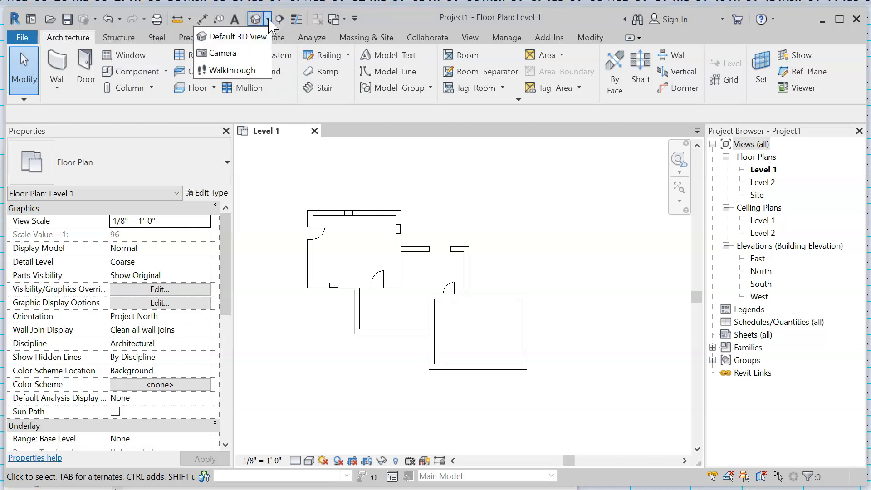
left_click(253, 23)
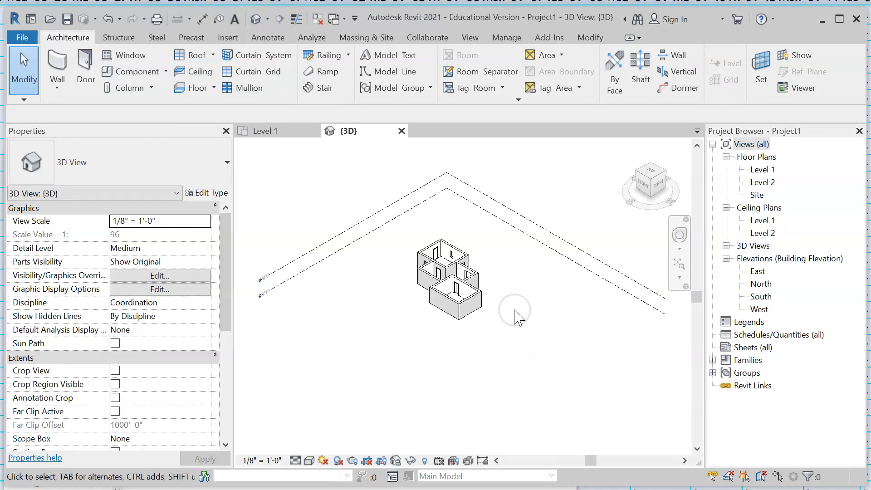
scroll(464, 272, "up", 4)
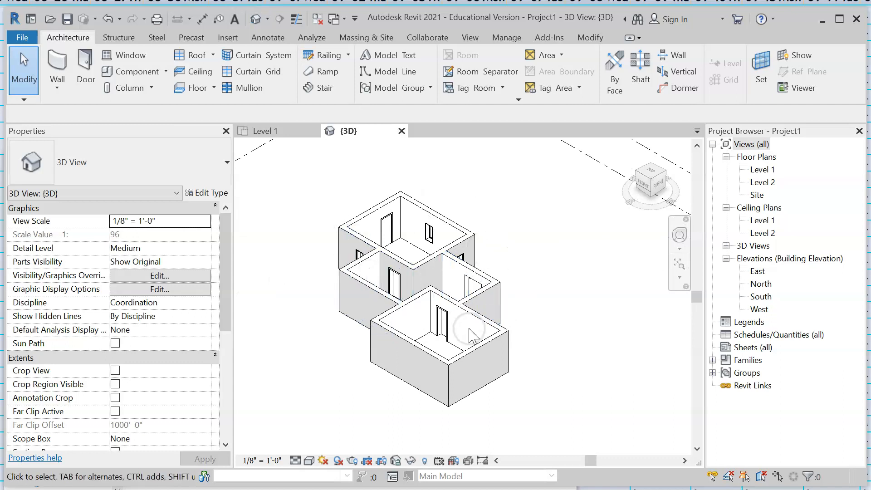
Set the 3D view's detail level to Fine and its visual style to Shaded
left_click(295, 461)
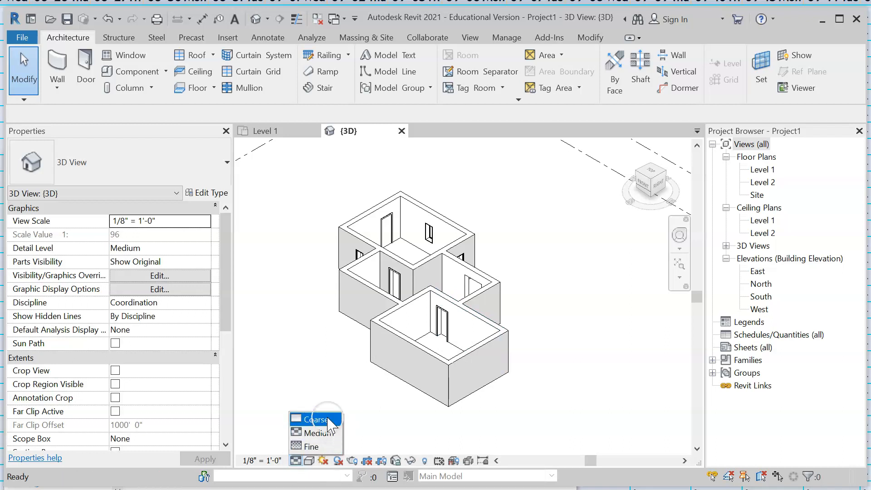
left_click(324, 448)
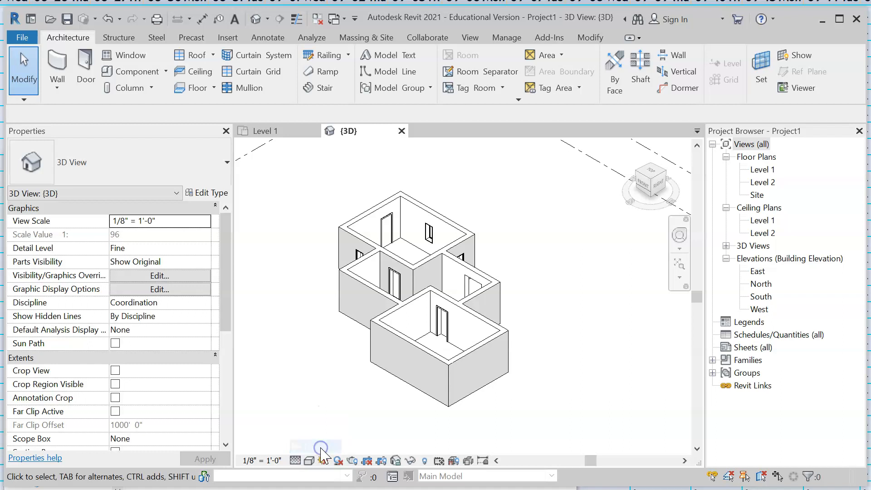
left_click(308, 461)
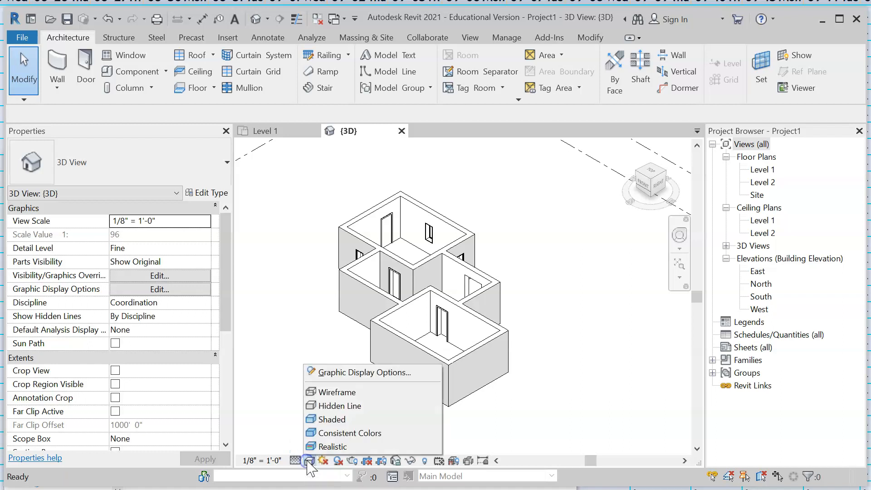
left_click(372, 422)
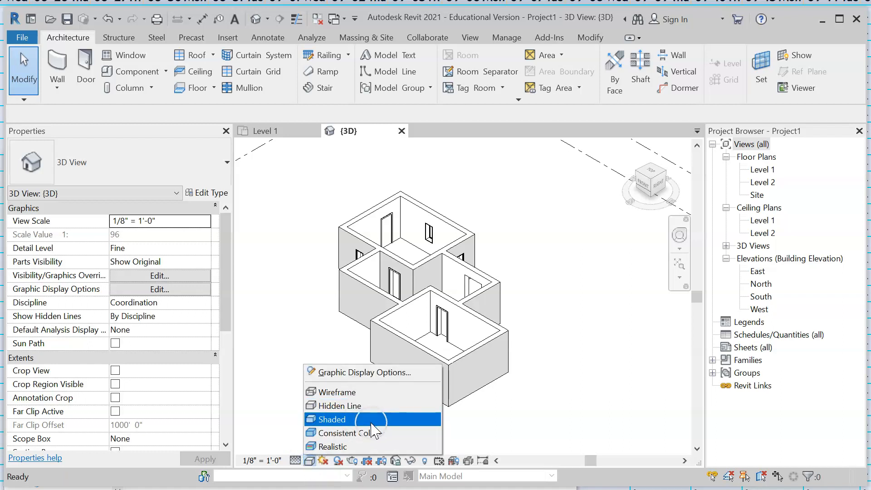
left_click(338, 366)
left_click(332, 235)
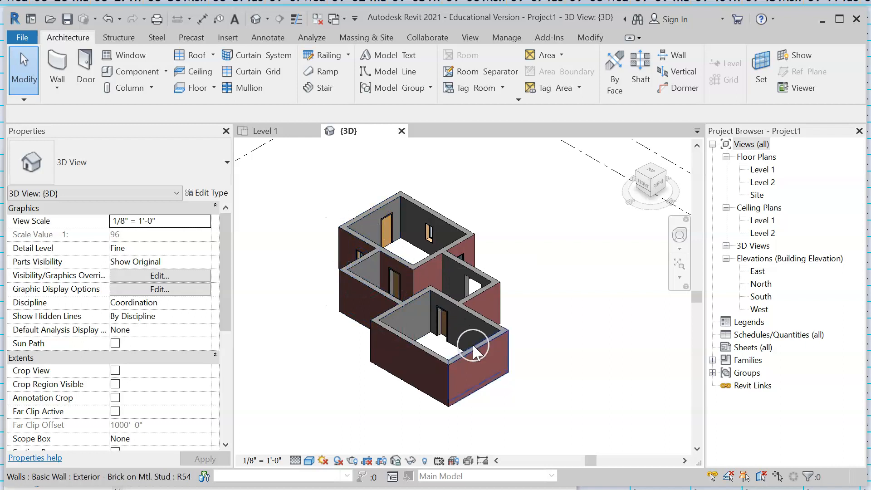
scroll(493, 336, "up", 5)
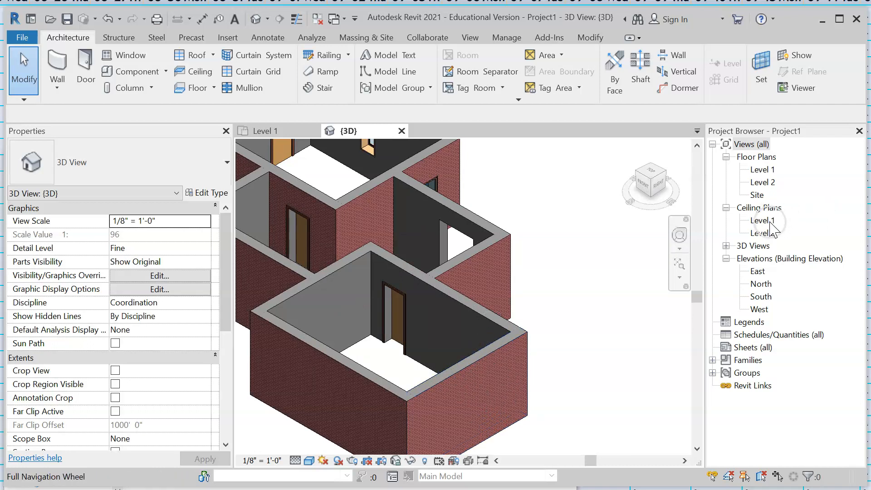
In the Level 1 floor plan, flip the orientation of the lower room's right exterior brick wall
double_click(767, 170)
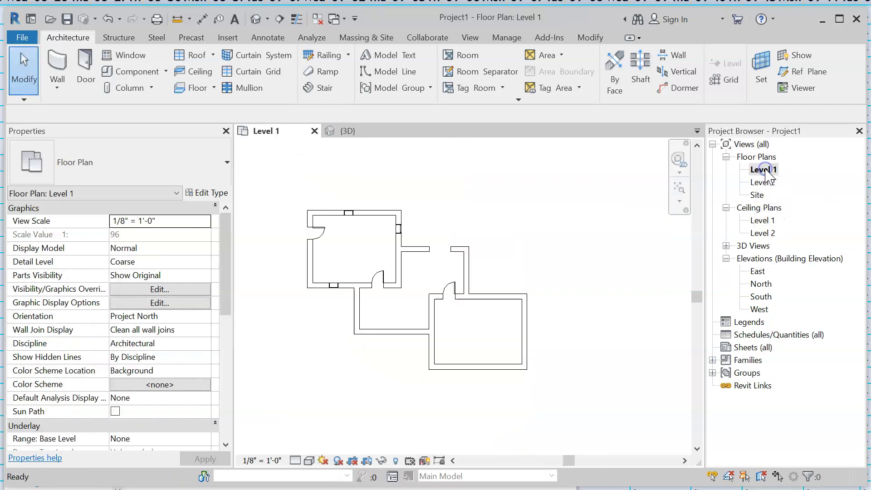
left_click(524, 334)
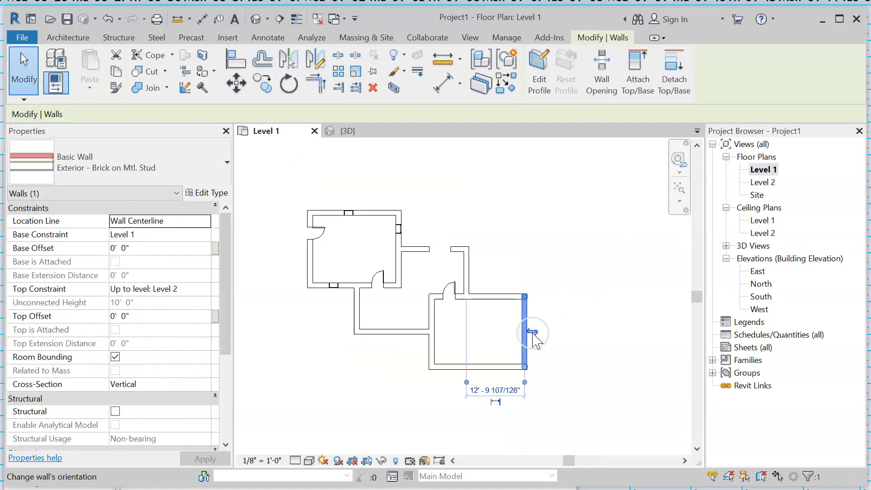
left_click(533, 333)
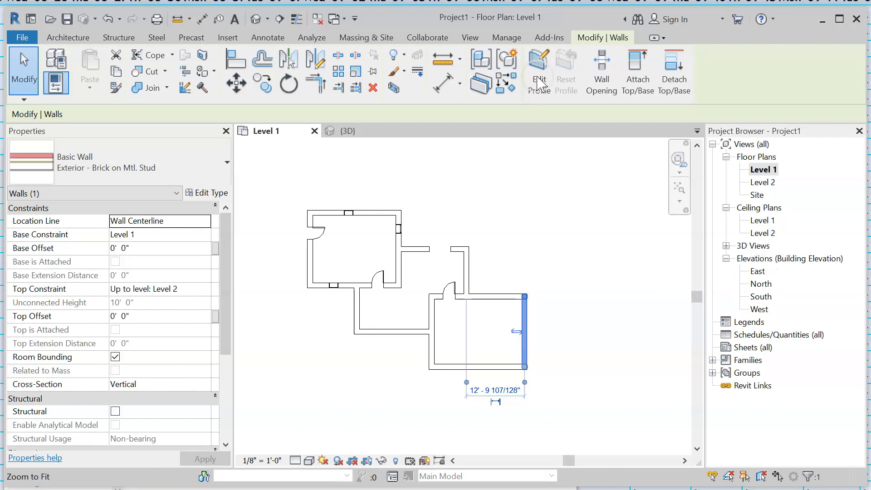
Return to the 3D view, deselect the flipped wall and examine its inner and outer faces from the opposite side
left_click(348, 135)
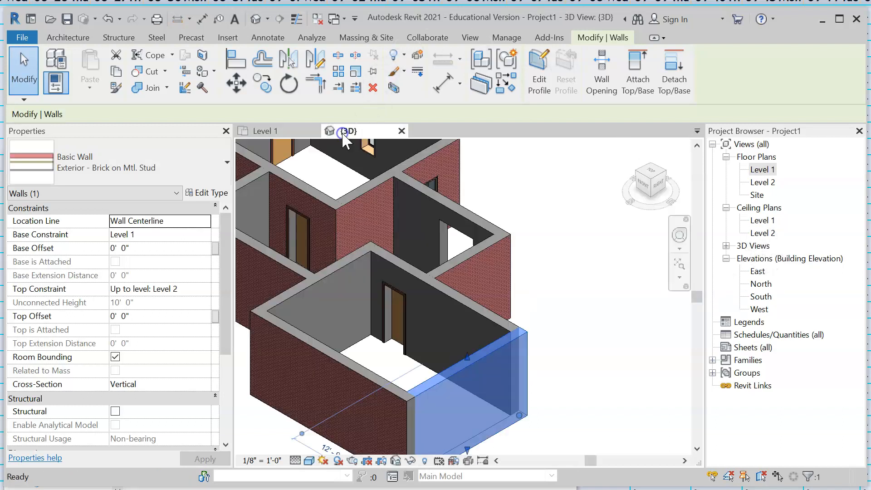
left_click(600, 400)
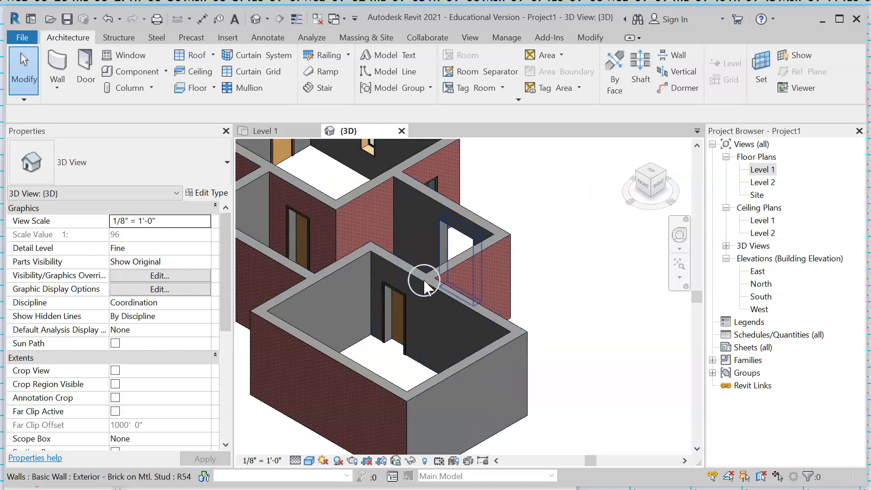
middle_click_drag(521, 303, 685, 315, "shift")
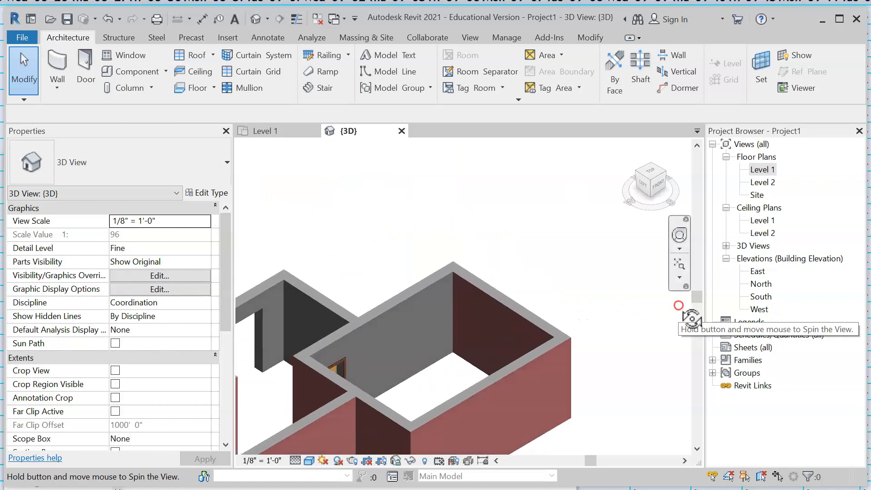
scroll(480, 313, "up", 4)
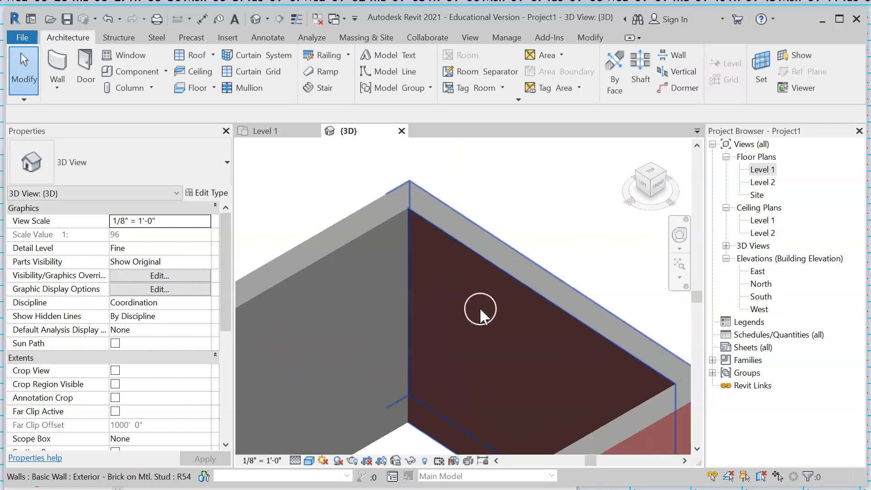
scroll(484, 309, "down", 5)
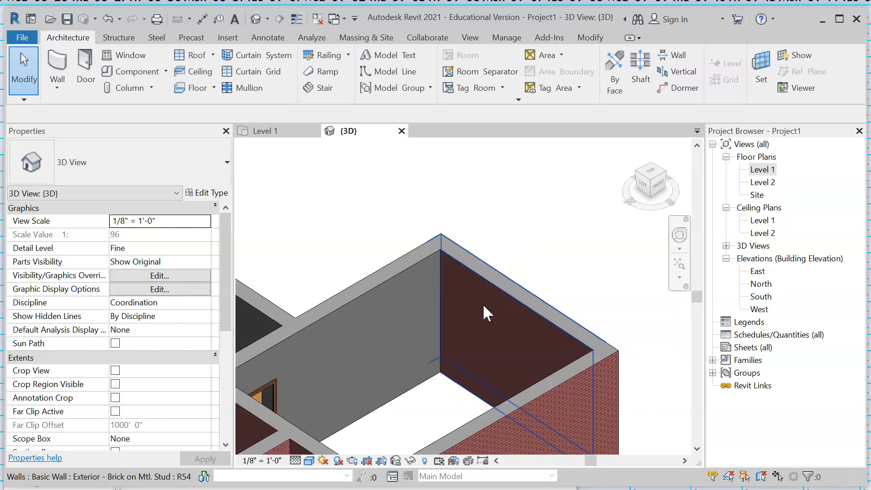
scroll(517, 223, "down", 3)
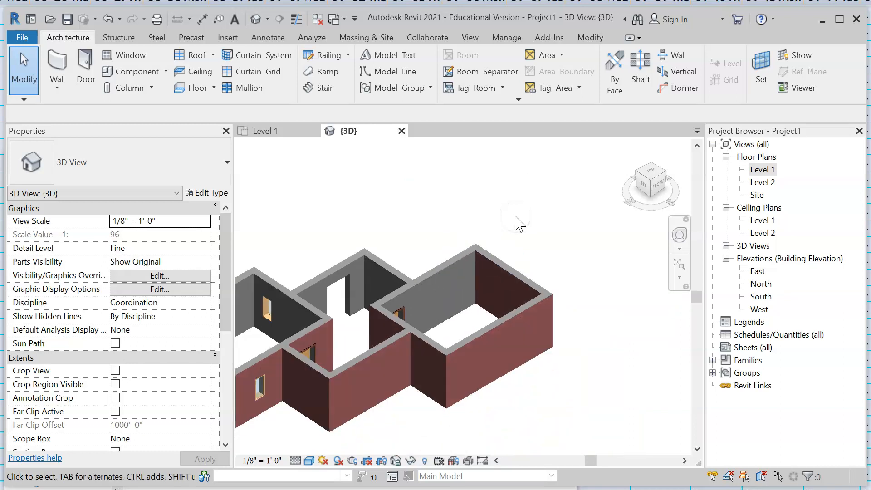